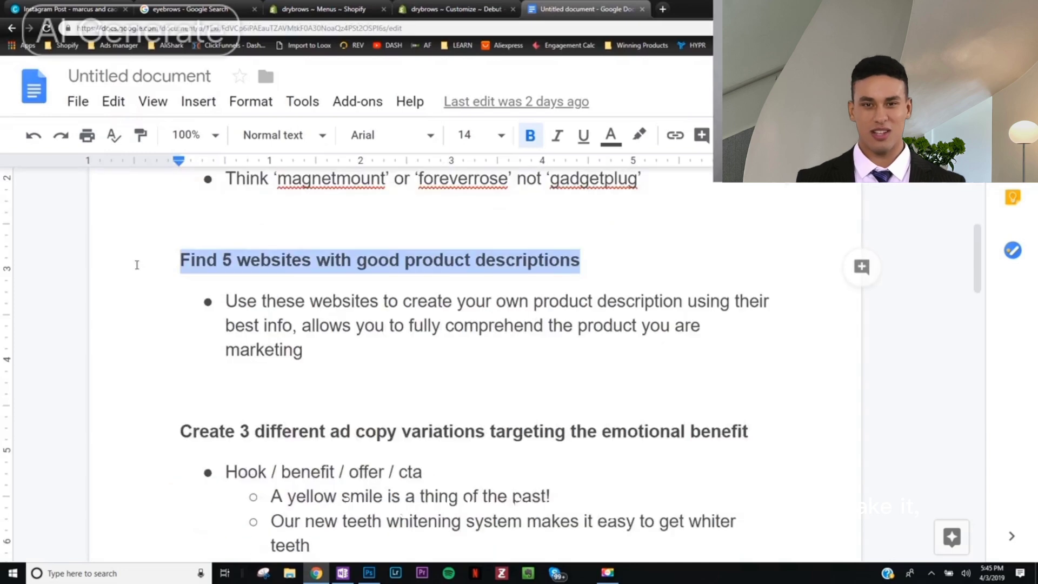
Review the checklist sections on product descriptions, ad copy variations and finding product videos online
{"action": "left_click_drag", "start_coordinate": [306, 357], "coordinate": [292, 322]}
{"action": "left_click", "coordinate": [260, 312]}
{"action": "scroll", "coordinate": [259, 312], "scroll_direction": "down", "scroll_amount": 2}
{"action": "left_click", "coordinate": [292, 322]}
{"action": "scroll", "coordinate": [293, 323], "scroll_direction": "down", "scroll_amount": 2}
{"action": "scroll", "coordinate": [293, 323], "scroll_direction": "down", "scroll_amount": 1}
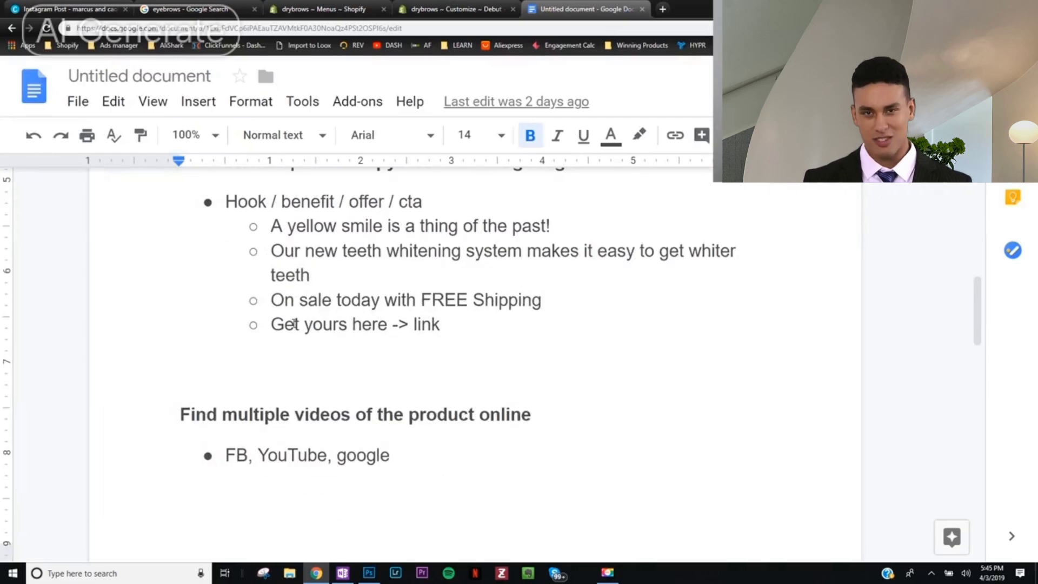
{"action": "scroll", "coordinate": [293, 323], "scroll_direction": "down", "scroll_amount": 2}
{"action": "left_click_drag", "start_coordinate": [531, 303], "coordinate": [206, 303]}
{"action": "left_click", "coordinate": [225, 303]}
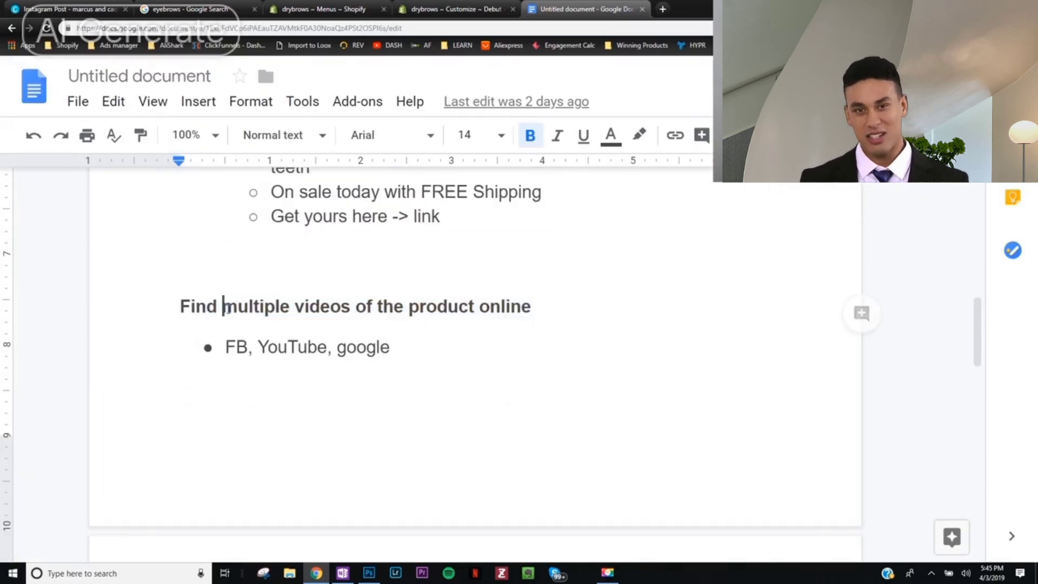
Read the checklist sections on creating a 25-40 second video and finishing it with 5-10 lines of copy
{"action": "scroll", "coordinate": [228, 309], "scroll_direction": "down", "scroll_amount": 2}
{"action": "scroll", "coordinate": [228, 309], "scroll_direction": "down", "scroll_amount": 5}
{"action": "left_click", "coordinate": [180, 286]}
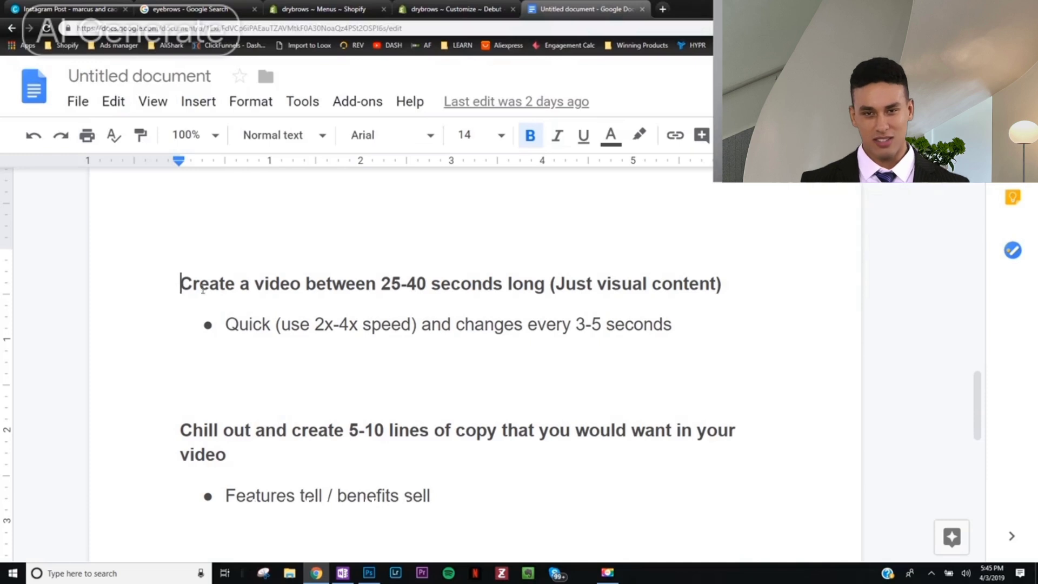
{"action": "left_click_drag", "start_coordinate": [203, 290], "coordinate": [428, 282]}
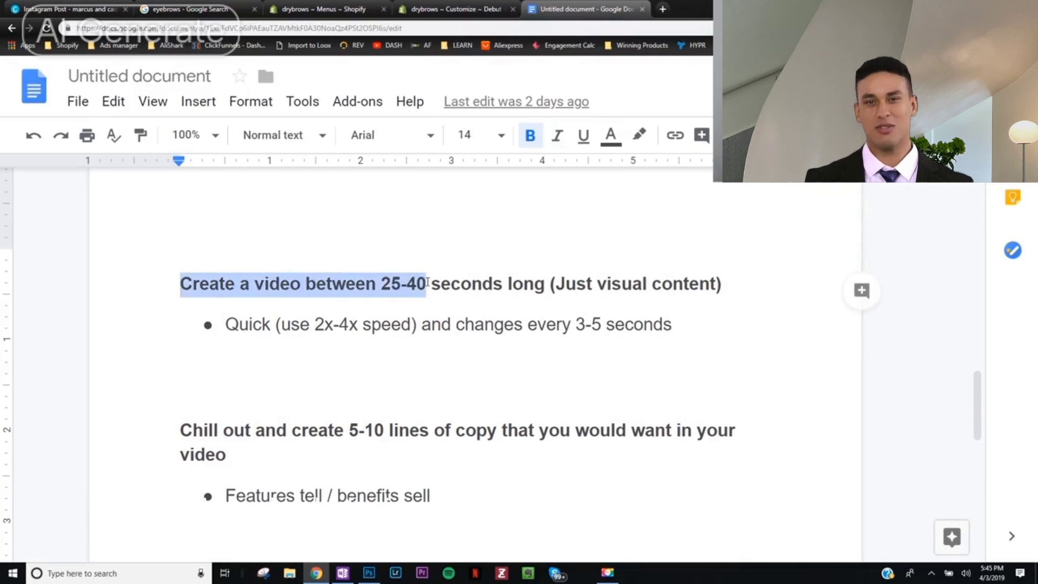
{"action": "left_click", "coordinate": [457, 289]}
{"action": "scroll", "coordinate": [269, 333], "scroll_direction": "down", "scroll_amount": 3}
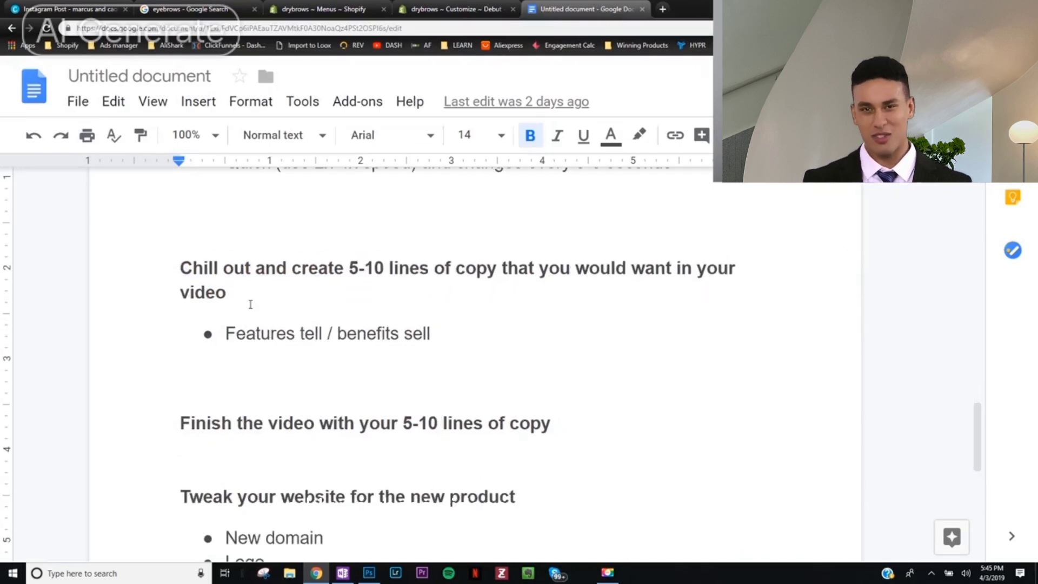
{"action": "left_click_drag", "start_coordinate": [227, 295], "coordinate": [190, 274]}
{"action": "left_click", "coordinate": [251, 277]}
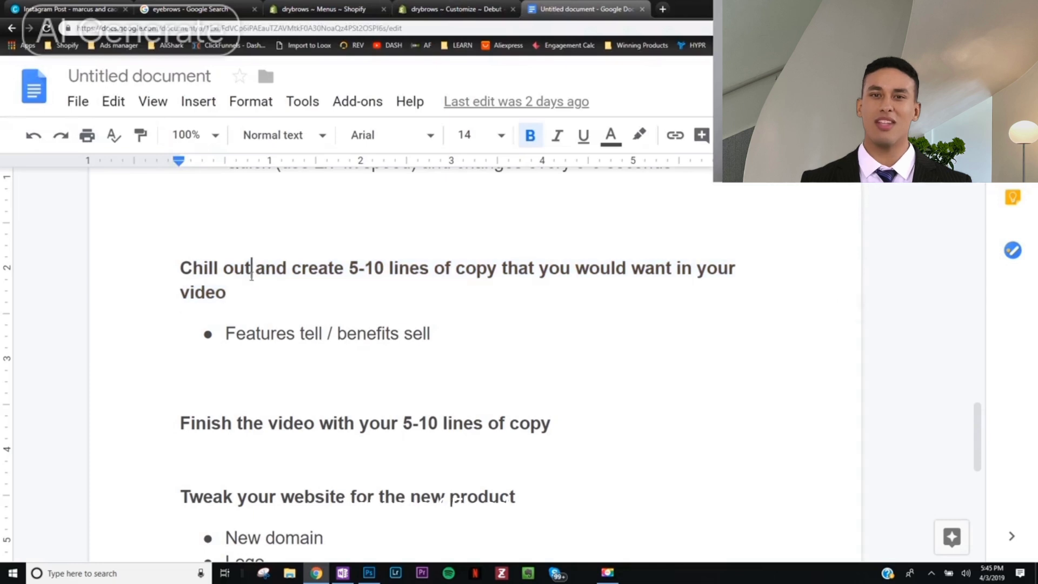
{"action": "scroll", "coordinate": [257, 279], "scroll_direction": "down", "scroll_amount": 2}
{"action": "left_click_drag", "start_coordinate": [206, 315], "coordinate": [377, 311]}
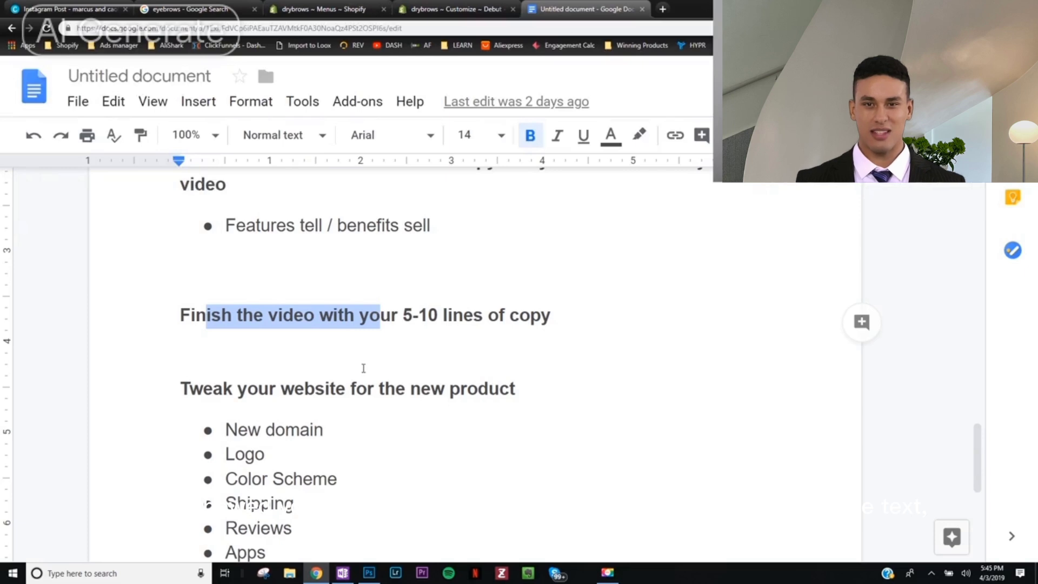
Go through the checklist section on tweaking the website for the new product, covering domain, logo and color scheme
{"action": "scroll", "coordinate": [126, 308], "scroll_direction": "down", "scroll_amount": 1}
{"action": "left_click_drag", "start_coordinate": [172, 331], "coordinate": [538, 336]}
{"action": "scroll", "coordinate": [493, 346], "scroll_direction": "down", "scroll_amount": 1}
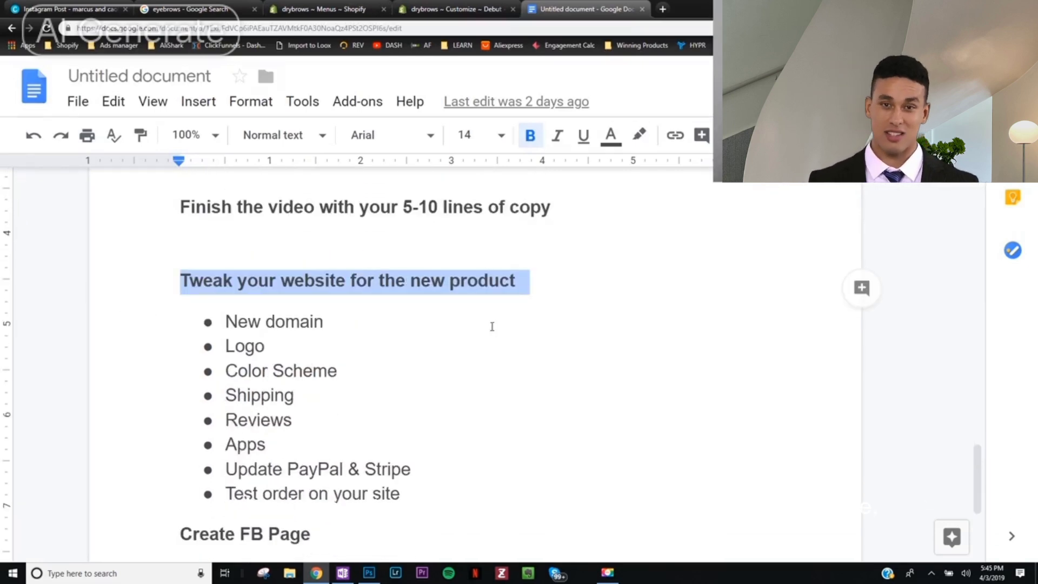
{"action": "scroll", "coordinate": [493, 326], "scroll_direction": "down", "scroll_amount": 1}
{"action": "left_click_drag", "start_coordinate": [343, 268], "coordinate": [248, 267]}
{"action": "left_click", "coordinate": [248, 267]}
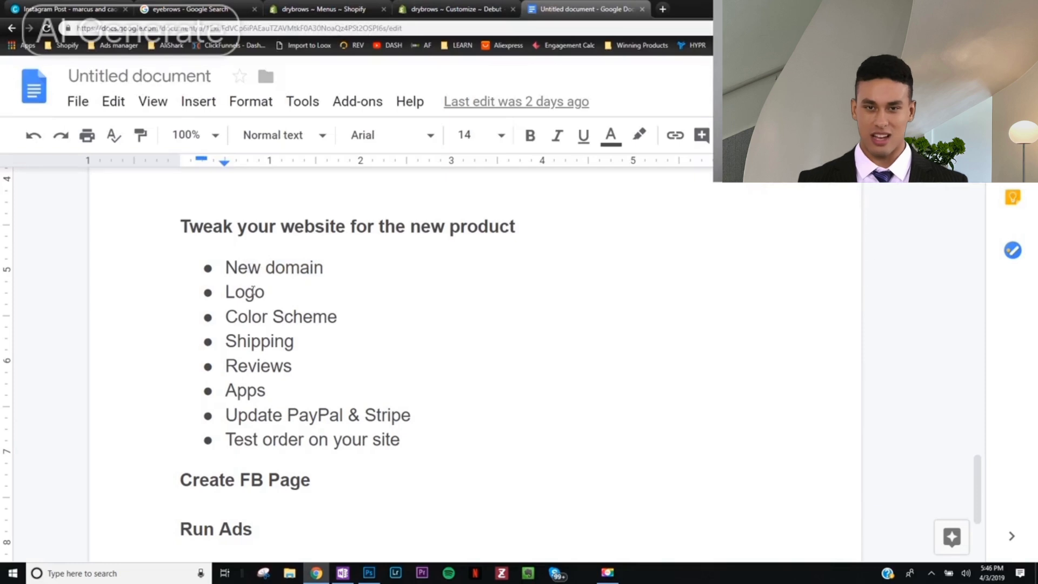
{"action": "double_click", "coordinate": [253, 292]}
{"action": "double_click", "coordinate": [294, 320]}
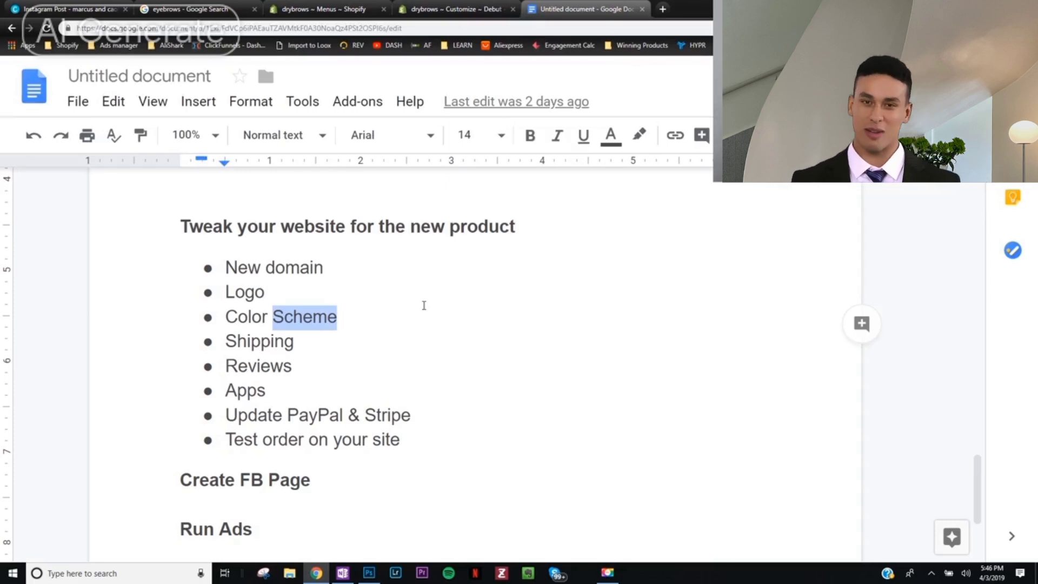
Close the checklist document and look over the Debut theme's home page from the image overlay to the footer
{"action": "key", "text": "ctrl+w"}
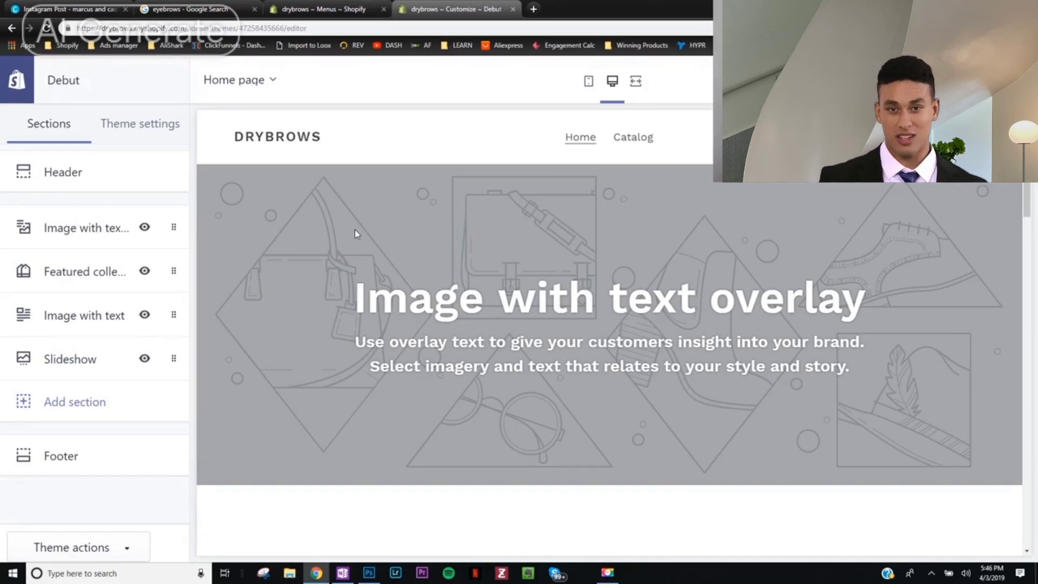
{"action": "scroll", "coordinate": [541, 218], "scroll_direction": "down", "scroll_amount": 12}
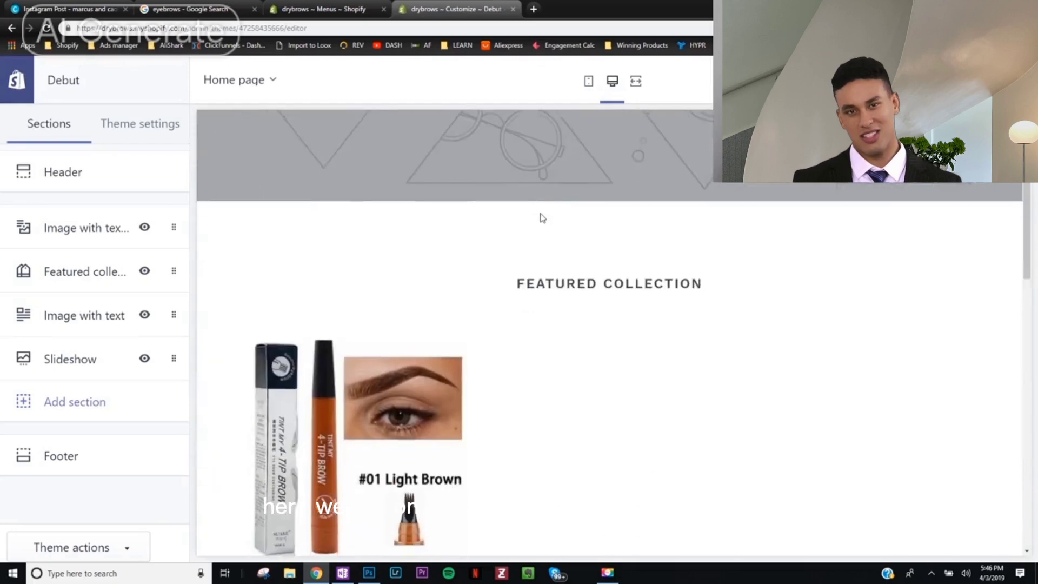
{"action": "scroll", "coordinate": [541, 219], "scroll_direction": "down", "scroll_amount": 8}
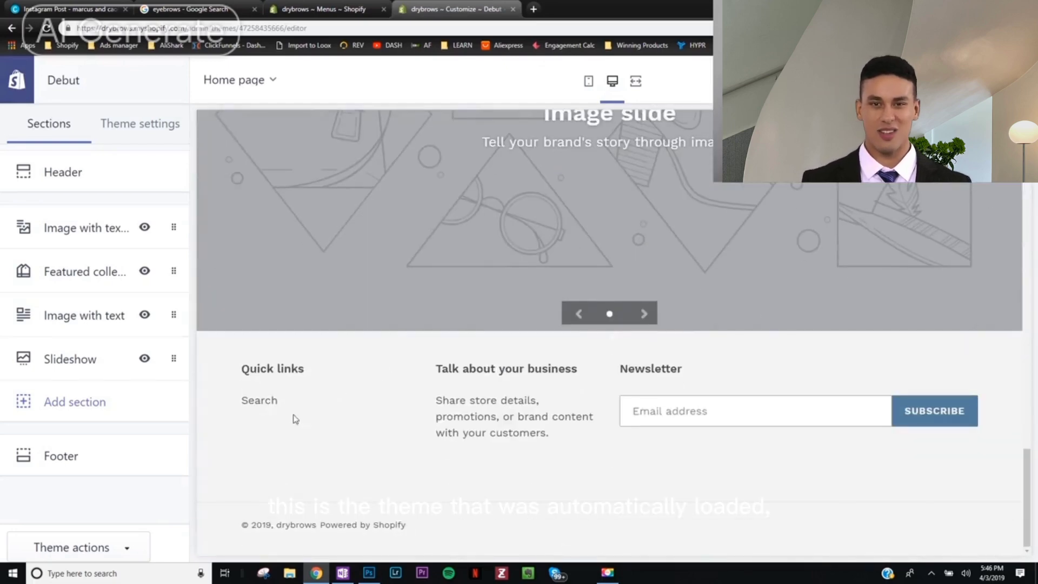
{"action": "scroll", "coordinate": [295, 416], "scroll_direction": "up", "scroll_amount": 18}
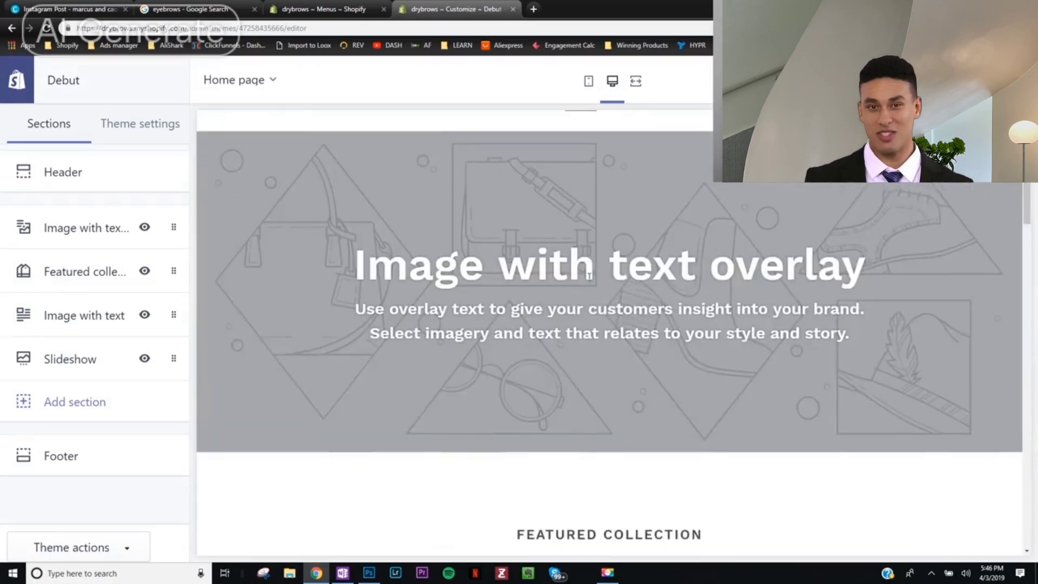
{"action": "scroll", "coordinate": [590, 276], "scroll_direction": "up", "scroll_amount": 1}
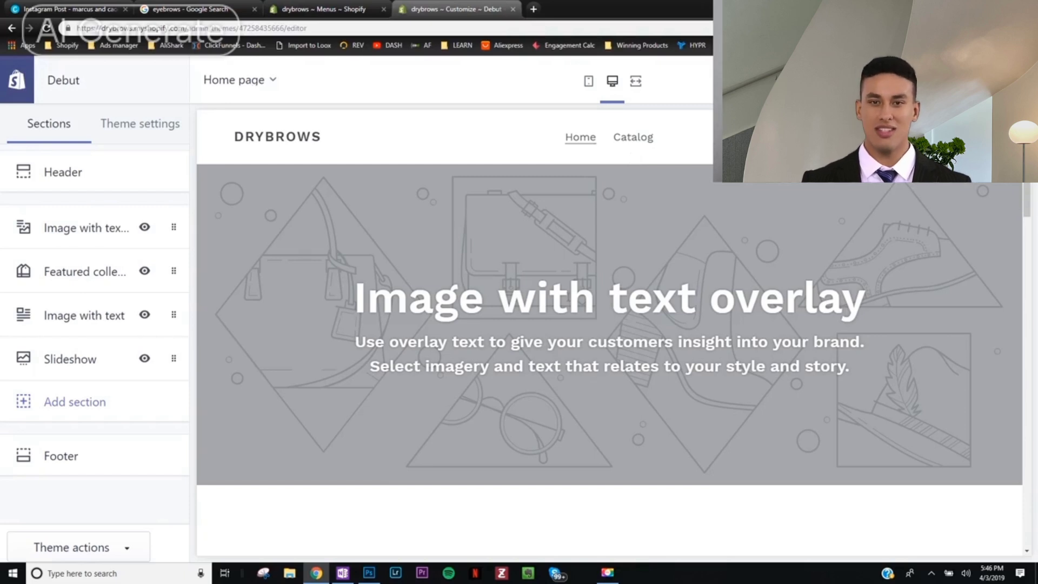
From the store's Navigation page, open the Pages list in a new tab, review its pages and return to the theme editor
{"action": "key", "text": "ctrl+shift+Tab"}
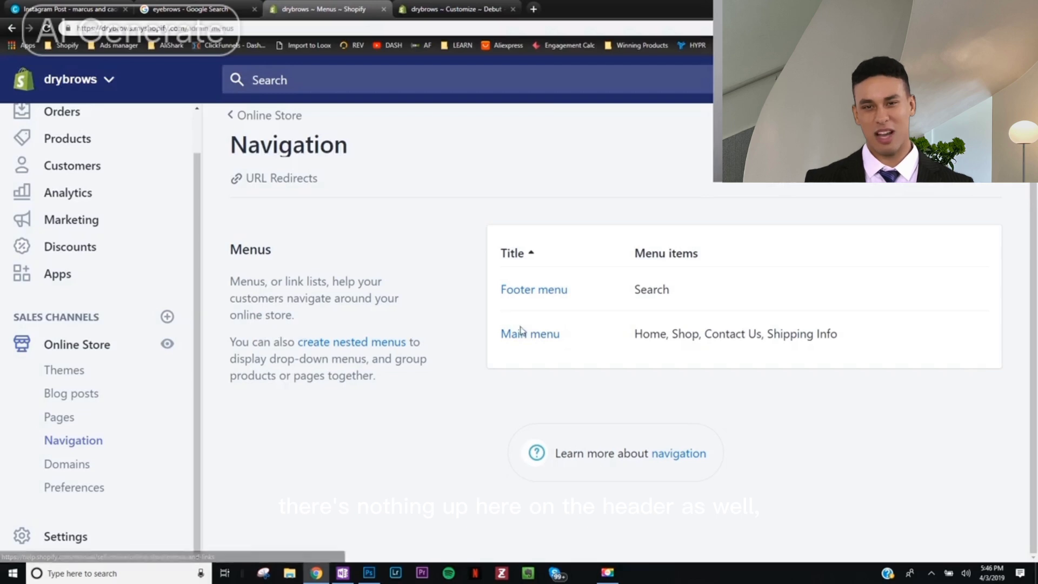
{"action": "right_click", "coordinate": [59, 418]}
{"action": "left_click", "coordinate": [107, 428]}
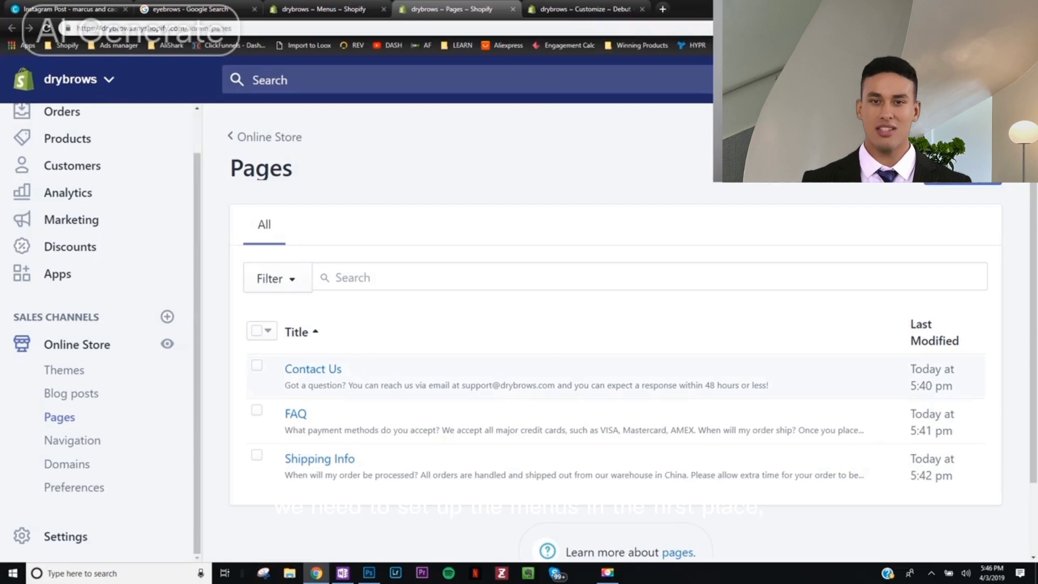
{"action": "scroll", "coordinate": [305, 330], "scroll_direction": "down", "scroll_amount": 1}
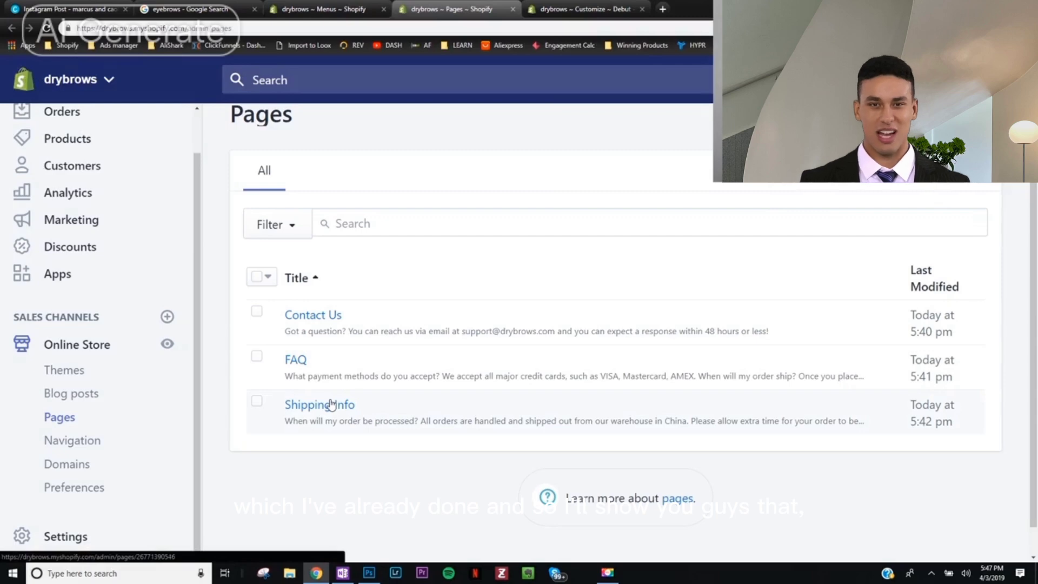
{"action": "key", "text": "ctrl+Tab"}
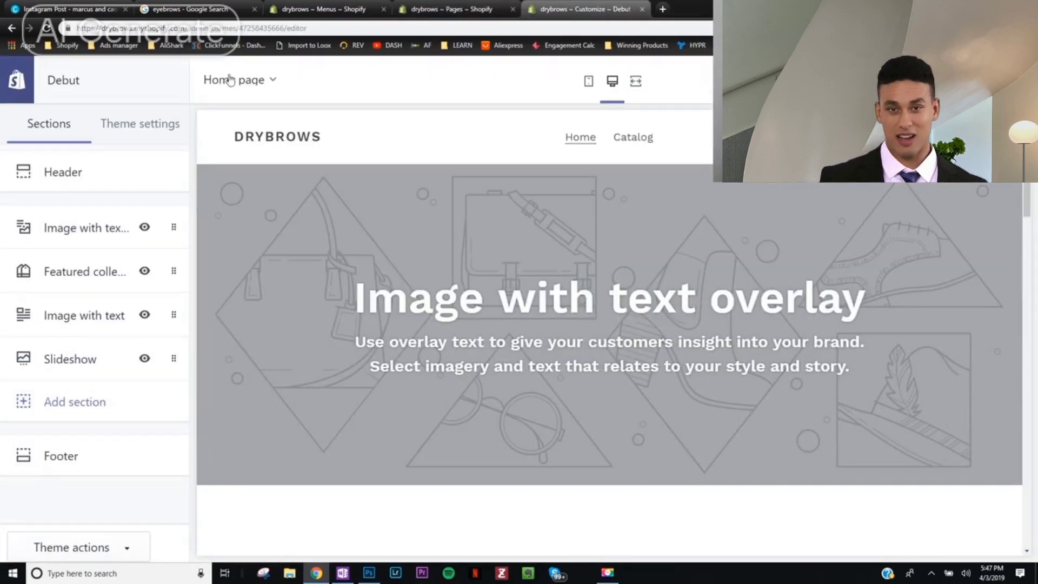
Look at the enlarged eyebrow photo in the Google image results, then return to the theme editor
{"action": "left_click", "coordinate": [223, 16]}
{"action": "scroll", "coordinate": [356, 303], "scroll_direction": "down", "scroll_amount": 2}
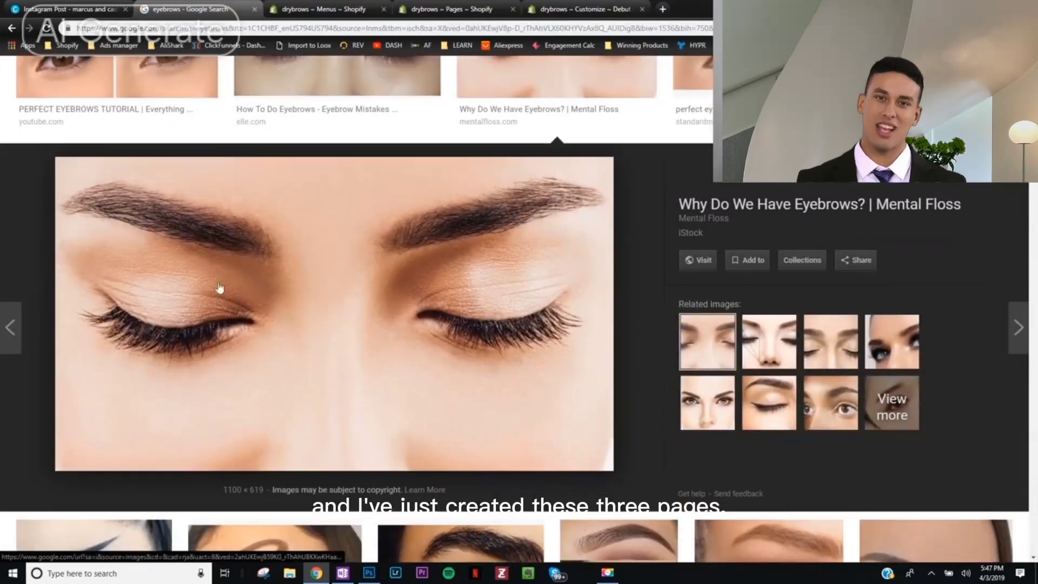
{"action": "right_click", "coordinate": [354, 343]}
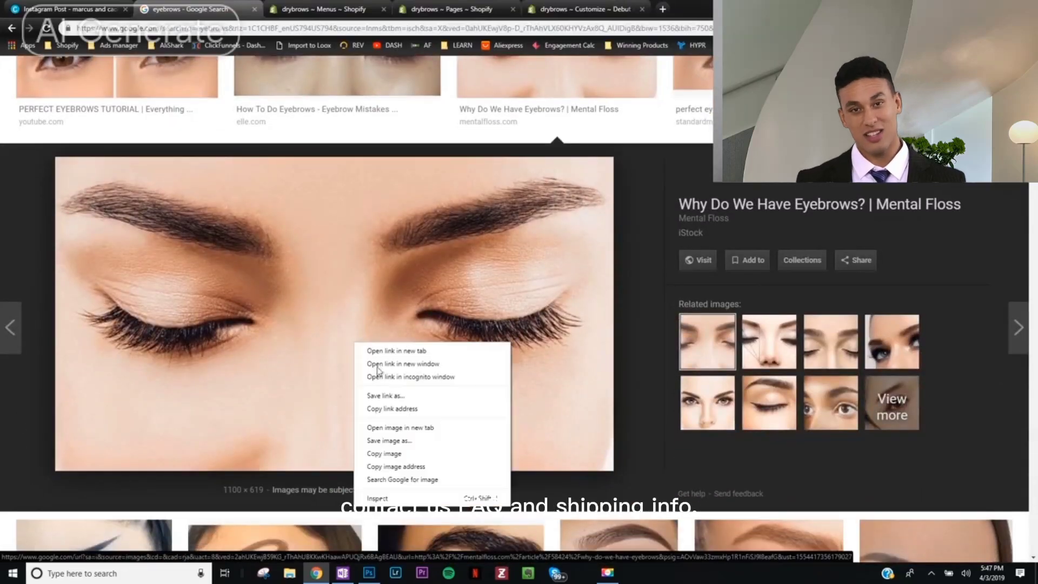
{"action": "left_click", "coordinate": [650, 251]}
{"action": "left_click", "coordinate": [581, 9]}
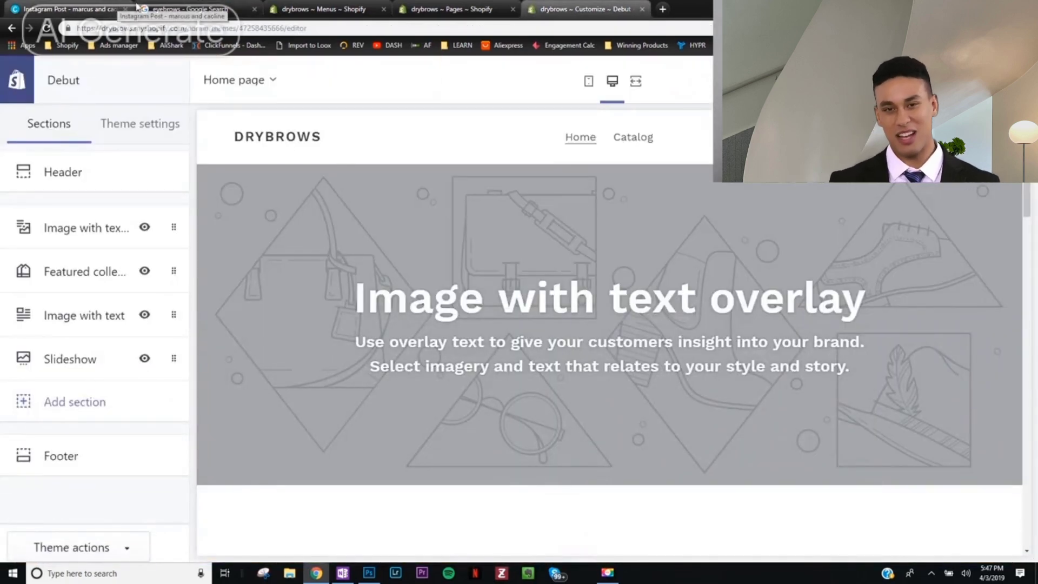
Switch to the Canva design and examine the text of the DRYBROWS eyebrow logo
{"action": "left_click", "coordinate": [118, 6]}
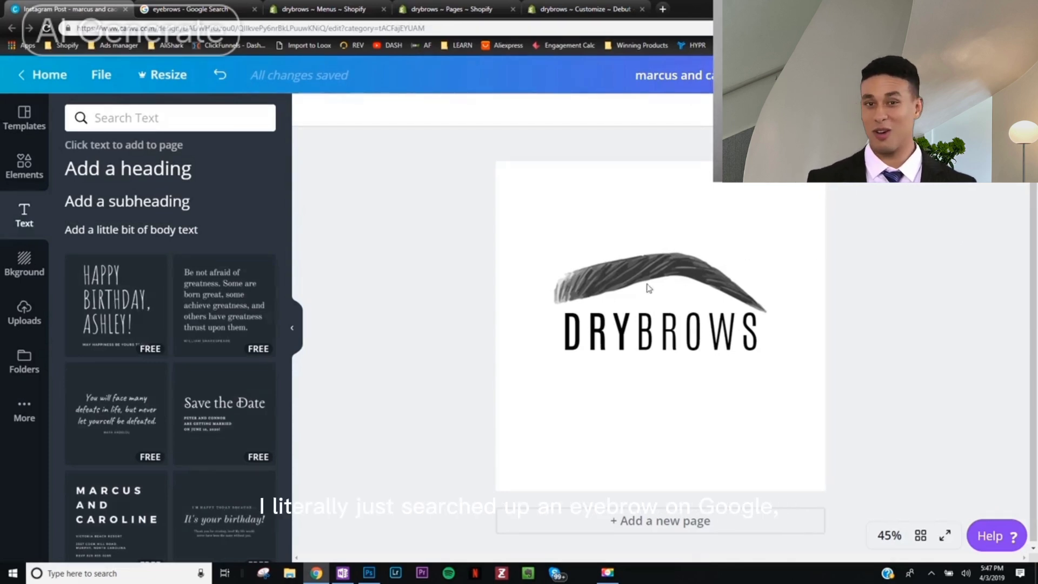
{"action": "double_click", "coordinate": [635, 333]}
{"action": "triple_click", "coordinate": [762, 331]}
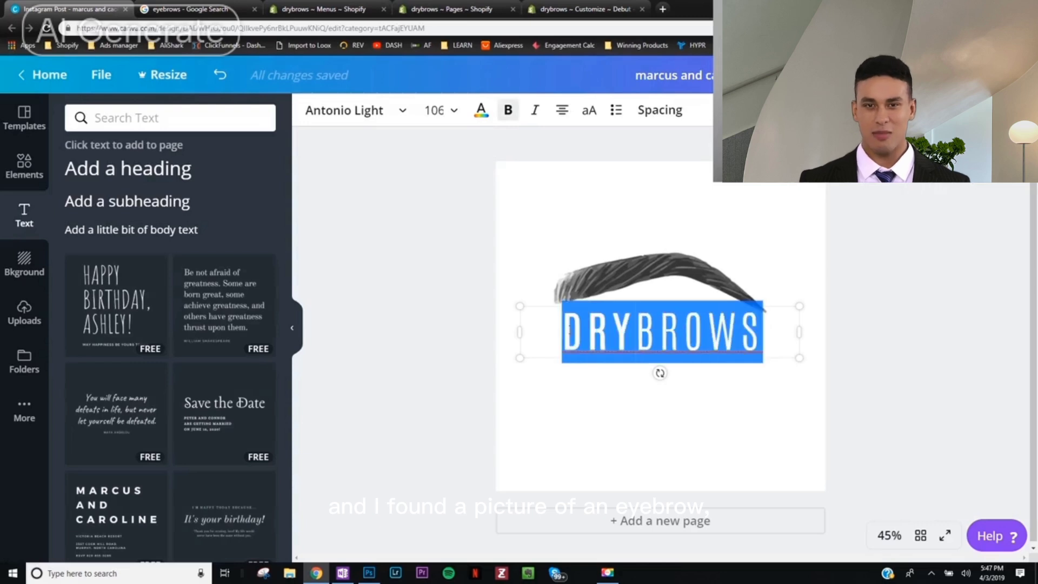
{"action": "left_click", "coordinate": [971, 311]}
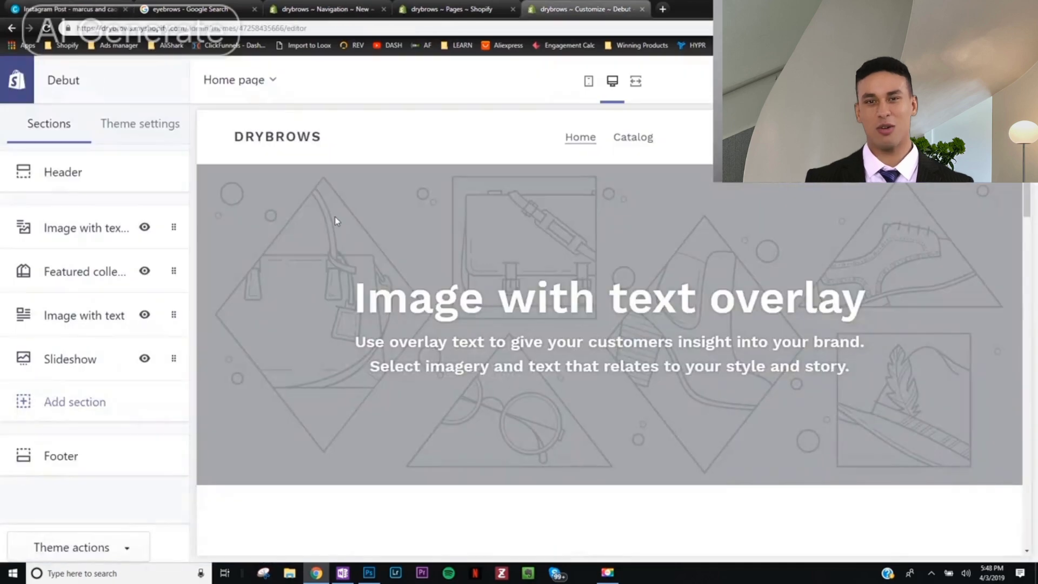
Switch the theme preview to the mobile view and open the Header section's logo settings
{"action": "left_click", "coordinate": [589, 82]}
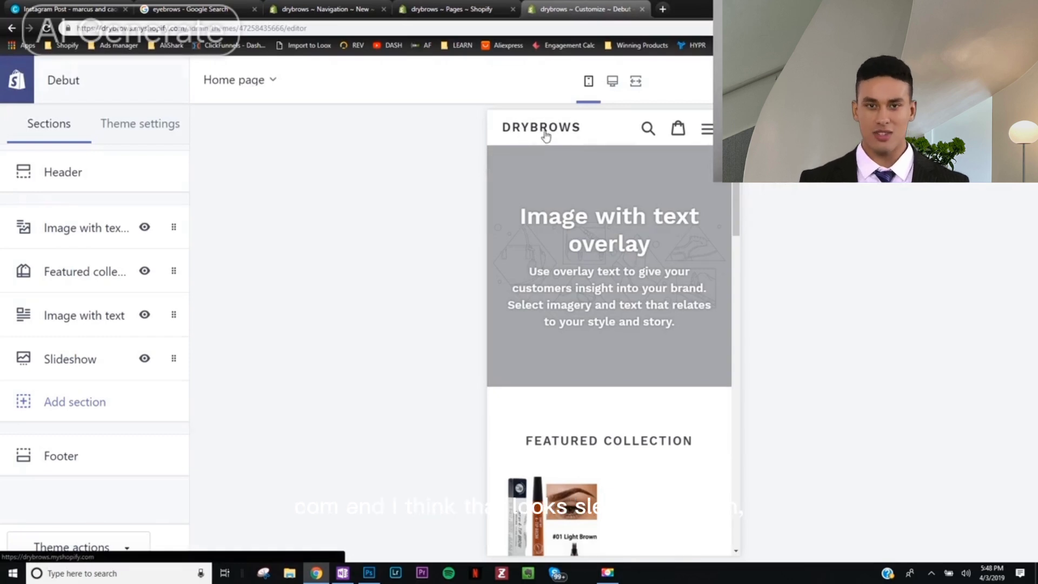
{"action": "left_click", "coordinate": [165, 130]}
{"action": "left_click", "coordinate": [49, 124]}
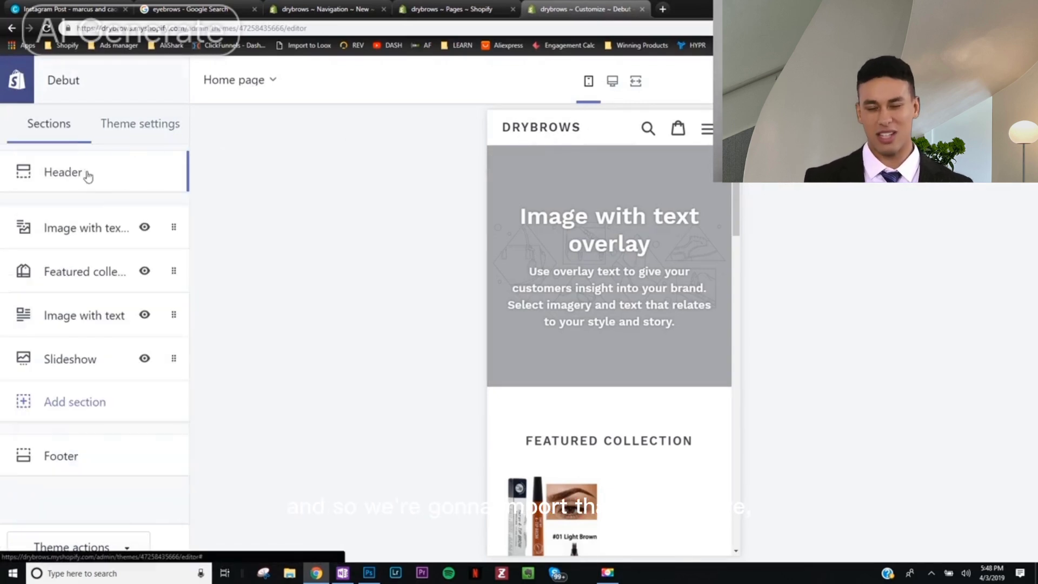
{"action": "left_click", "coordinate": [85, 172]}
{"action": "scroll", "coordinate": [108, 275], "scroll_direction": "down", "scroll_amount": 1}
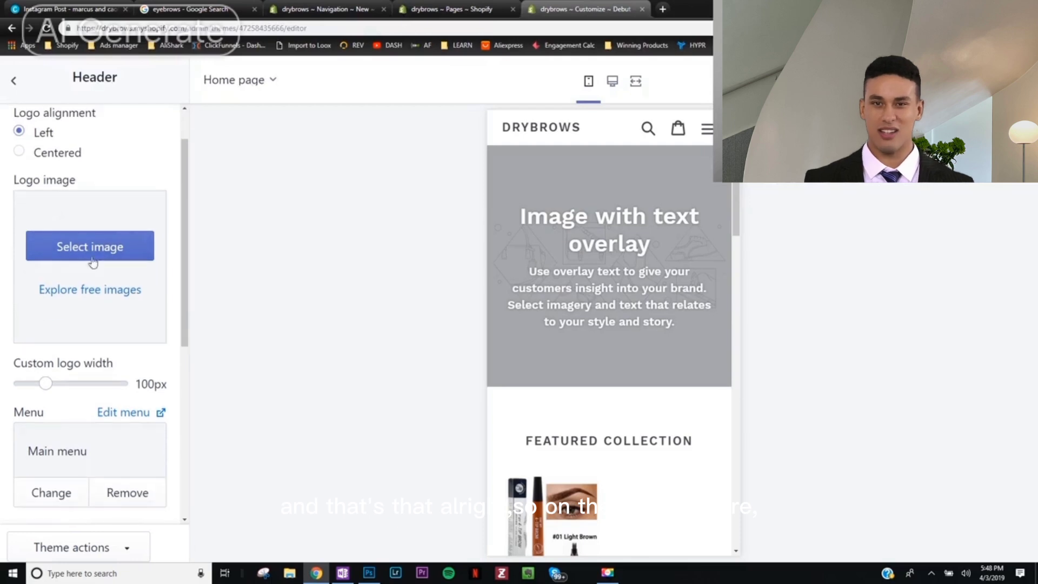
Upload the DRYBROWS eyebrow logo to the image library and select it as the header's logo image
{"action": "left_click", "coordinate": [78, 259]}
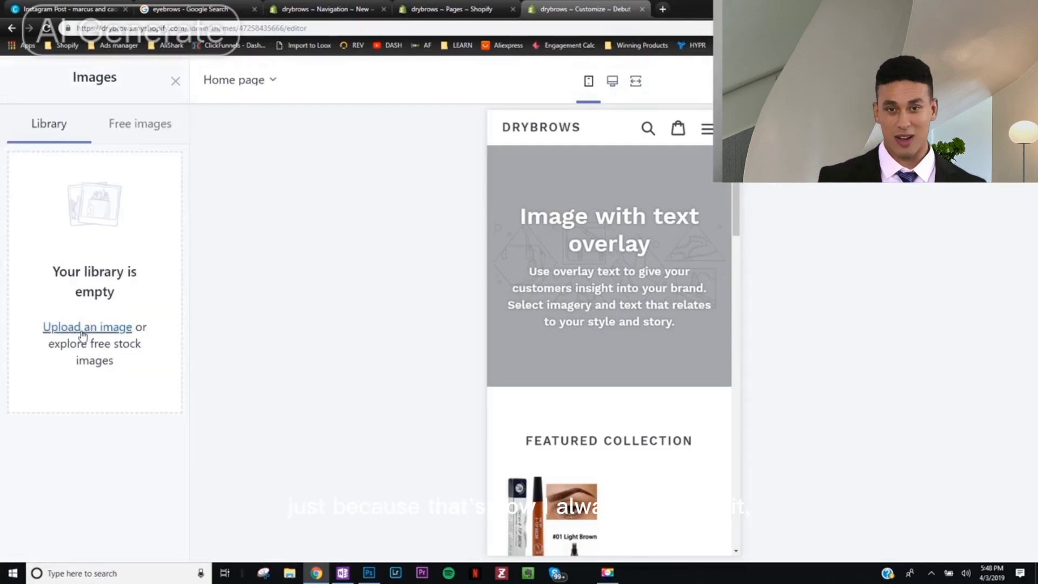
{"action": "left_click", "coordinate": [73, 9]}
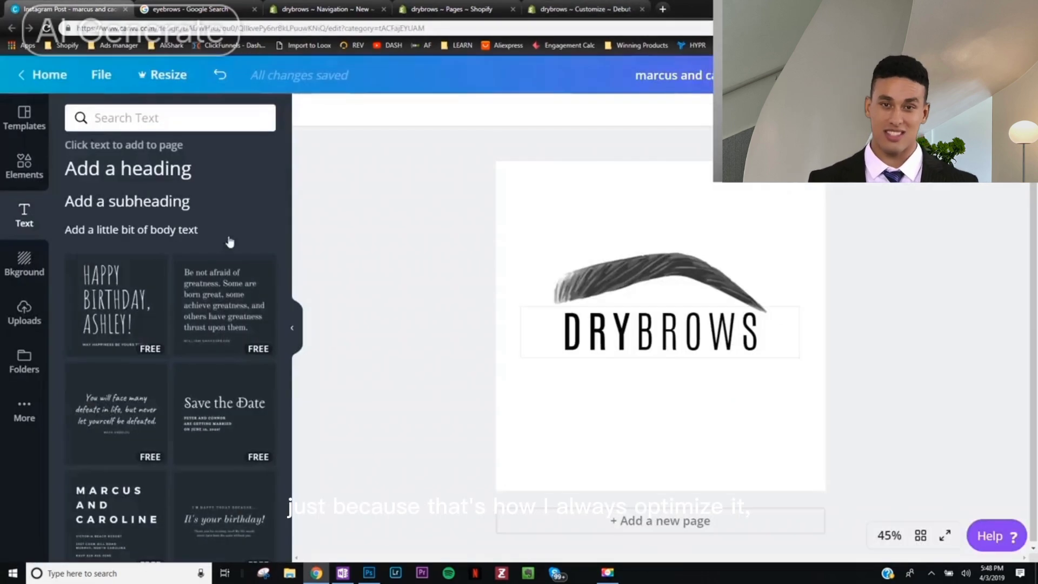
{"action": "left_click", "coordinate": [582, 8]}
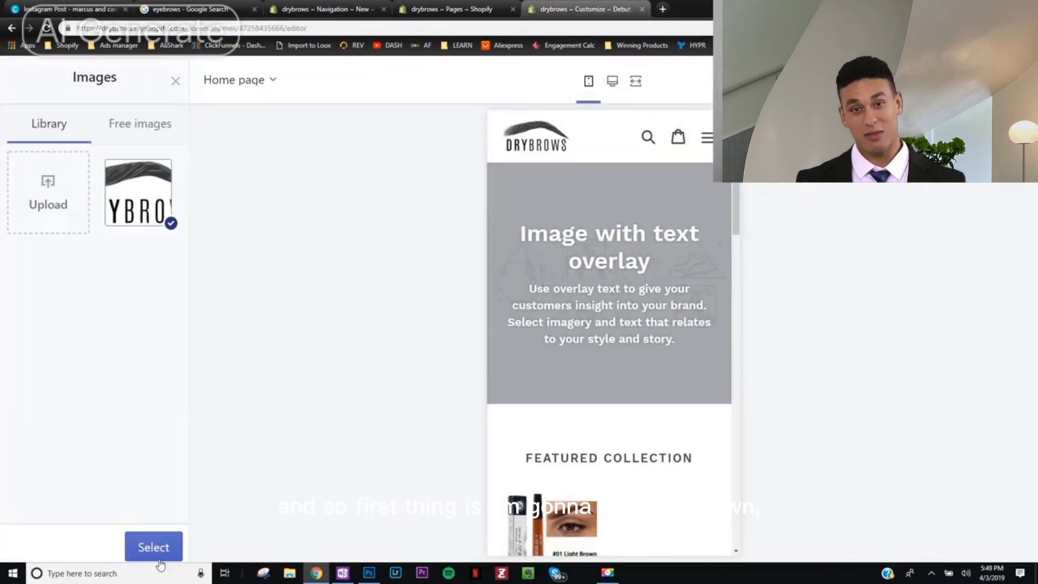
{"action": "left_click", "coordinate": [153, 551]}
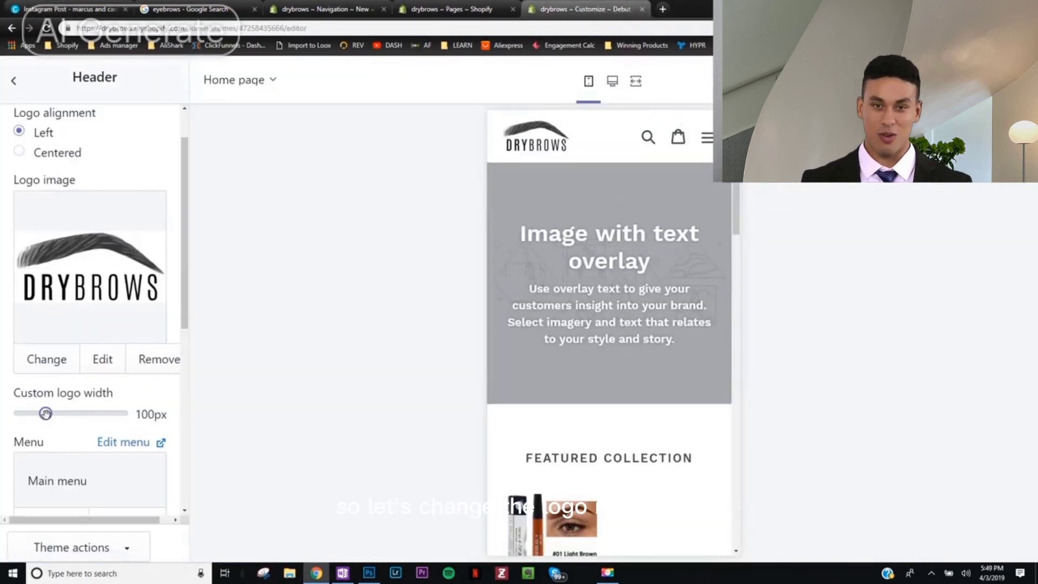
Set the custom logo width to 75px and expand the navigation menu in the mobile preview
{"action": "mouse_move", "coordinate": [46, 413]}
{"action": "left_mouse_down"}
{"action": "mouse_move", "coordinate": [101, 414]}
{"action": "mouse_move", "coordinate": [20, 414]}
{"action": "mouse_move", "coordinate": [34, 414]}
{"action": "left_mouse_up"}
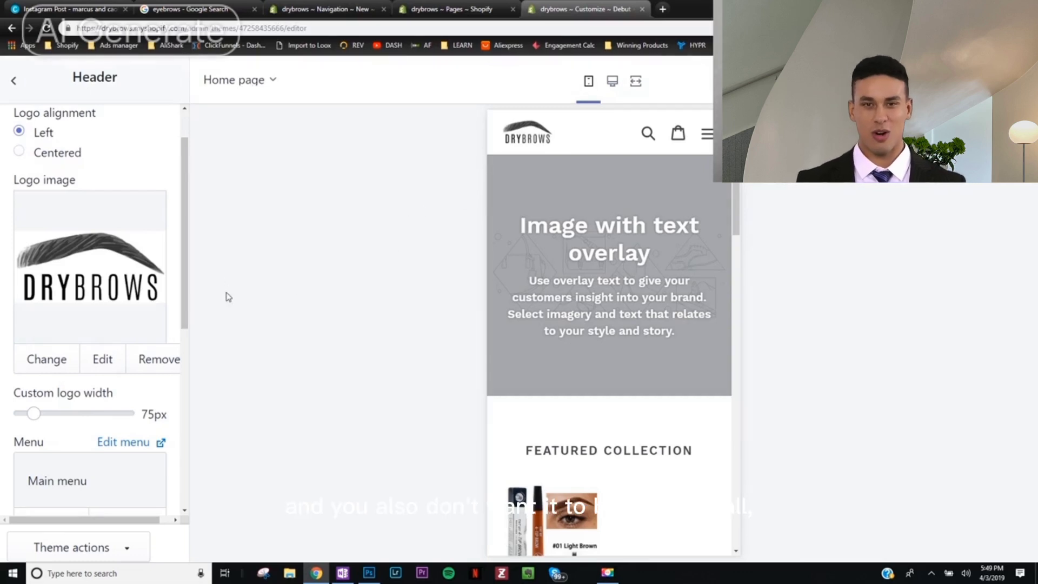
{"action": "scroll", "coordinate": [91, 361], "scroll_direction": "down", "scroll_amount": 3}
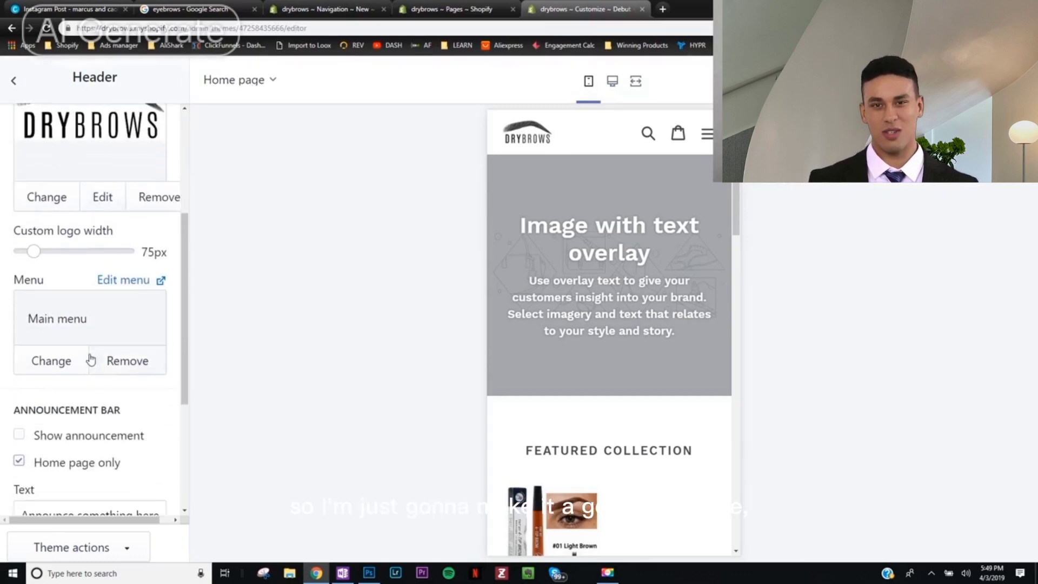
{"action": "left_click", "coordinate": [707, 133]}
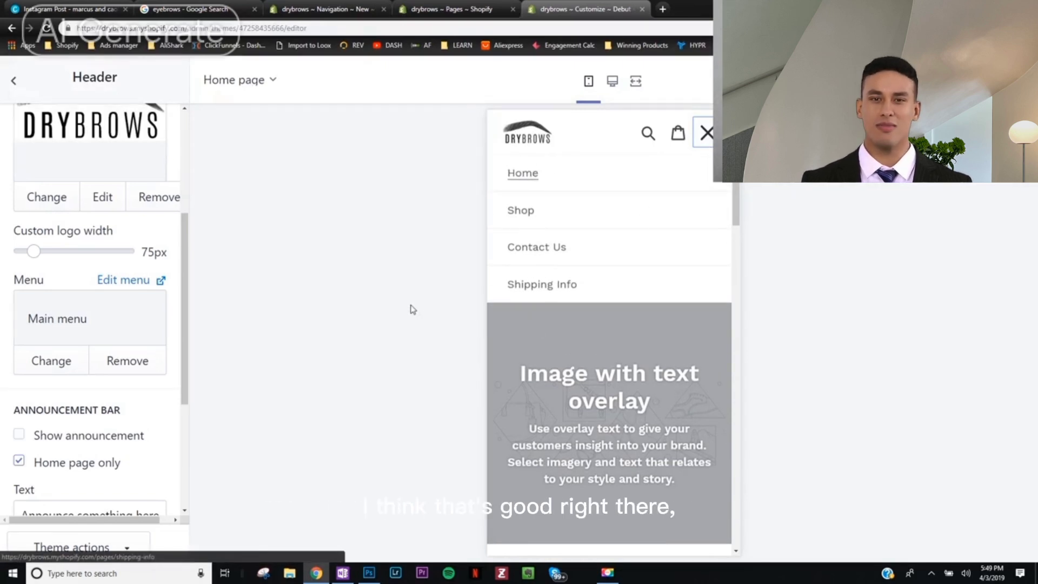
Examine the items of the store's Main menu in Navigation and return to the theme editor
{"action": "scroll", "coordinate": [48, 384], "scroll_direction": "down", "scroll_amount": 1}
{"action": "left_click", "coordinate": [304, 6]}
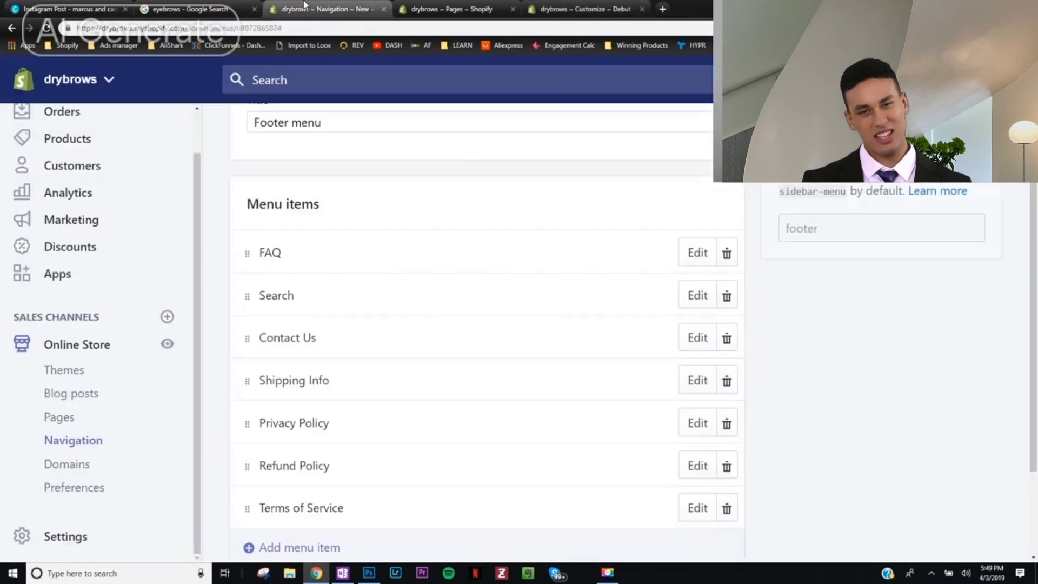
{"action": "scroll", "coordinate": [255, 251], "scroll_direction": "up", "scroll_amount": 3}
{"action": "left_click", "coordinate": [257, 135]}
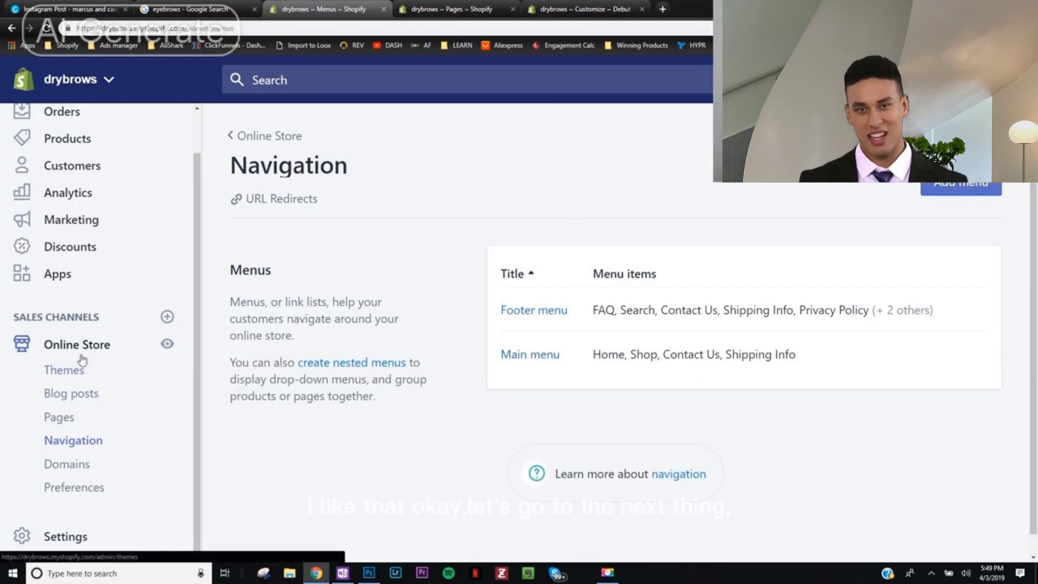
{"action": "left_click", "coordinate": [542, 357]}
{"action": "scroll", "coordinate": [303, 400], "scroll_direction": "down", "scroll_amount": 2}
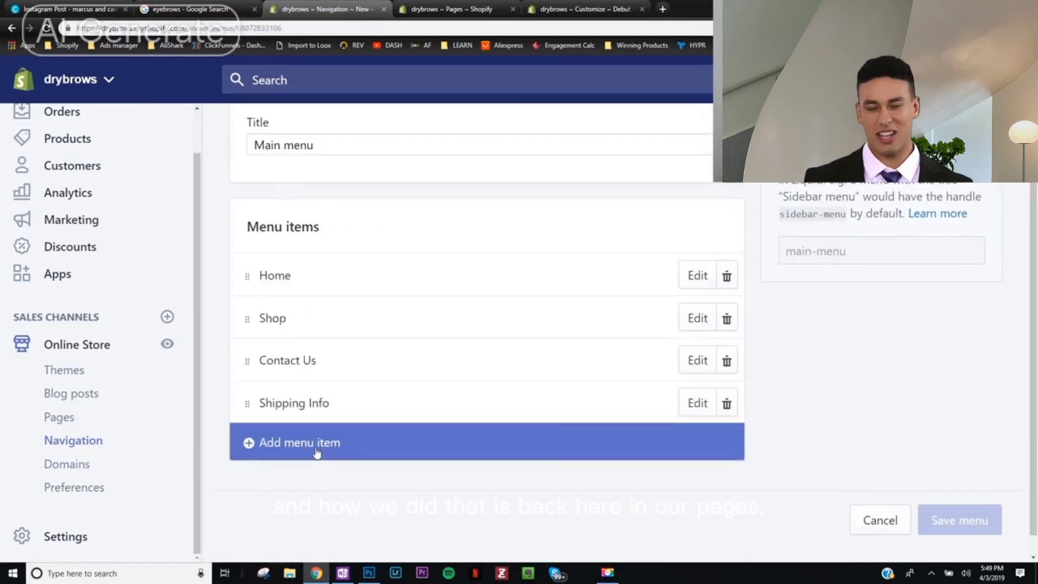
{"action": "left_click", "coordinate": [581, 10]}
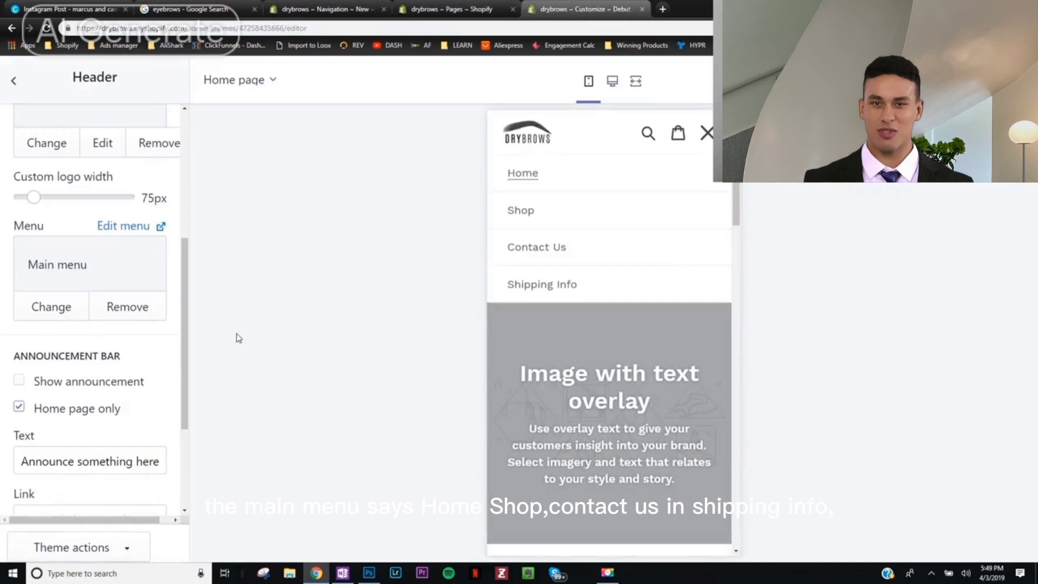
Remove the header's assigned menu, select Main menu for it again, and check its links in the mobile preview
{"action": "left_click", "coordinate": [130, 313]}
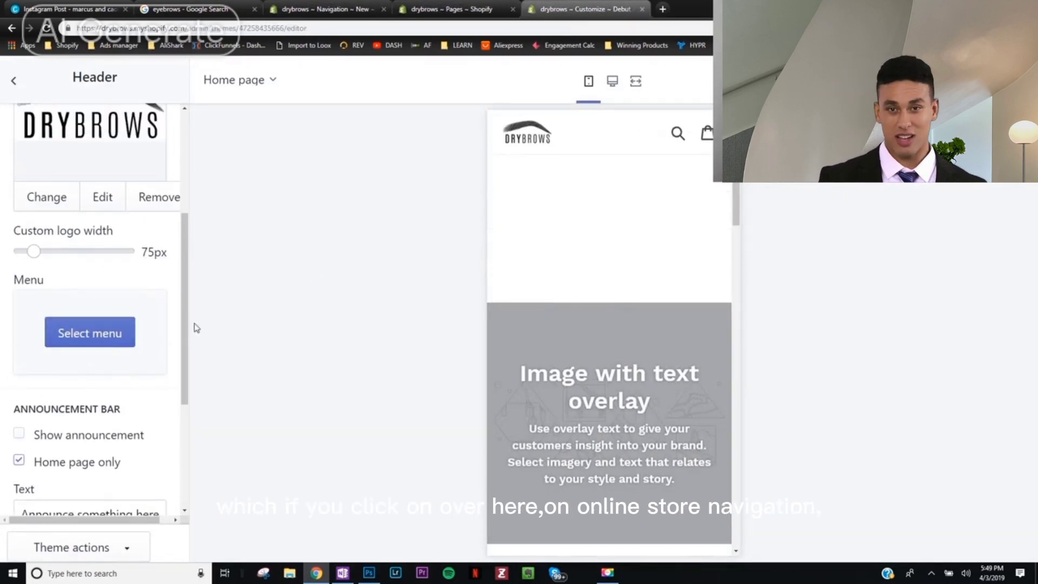
{"action": "left_click", "coordinate": [119, 340]}
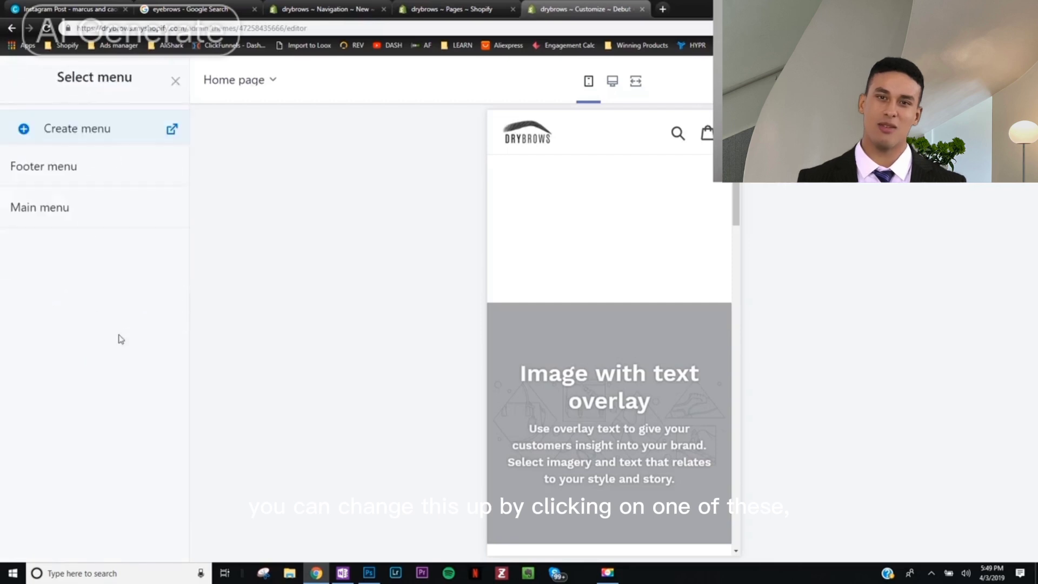
{"action": "left_click", "coordinate": [102, 208]}
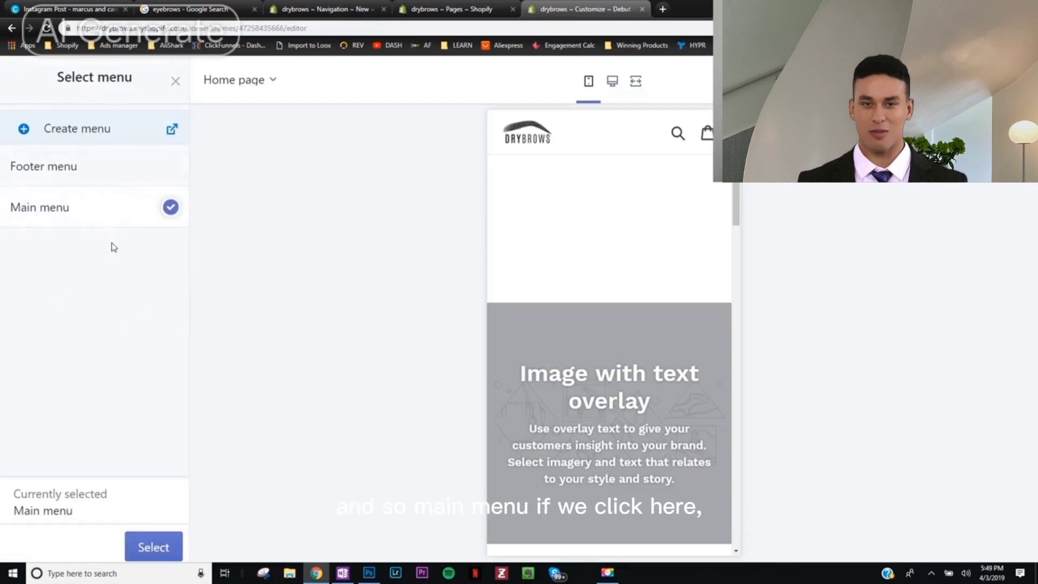
{"action": "left_click", "coordinate": [153, 547]}
{"action": "left_click", "coordinate": [707, 134]}
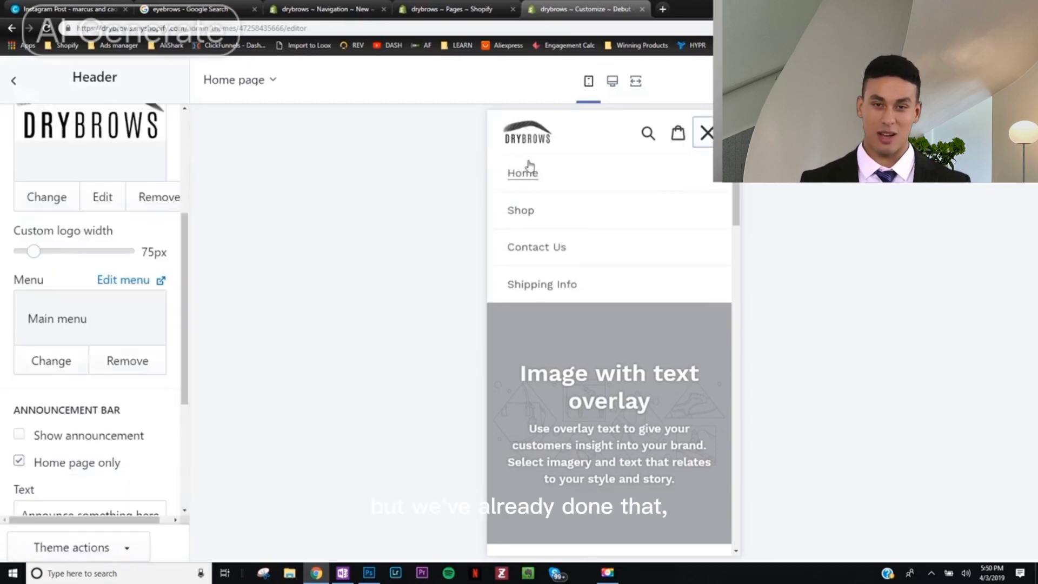
{"action": "left_click", "coordinate": [707, 134]}
Show the announcement bar and set its text to "FREE SHIPPING WHEN YOU SHOP NOW"
{"action": "scroll", "coordinate": [89, 408], "scroll_direction": "down", "scroll_amount": 1}
{"action": "left_click", "coordinate": [19, 381]}
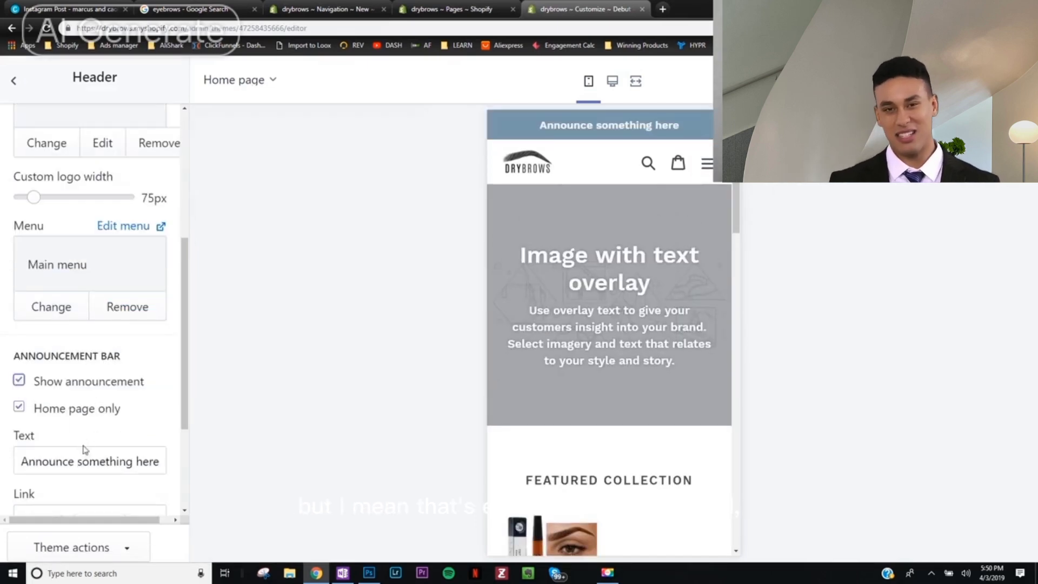
{"action": "left_click", "coordinate": [91, 460]}
{"action": "key", "text": "ctrl+a"}
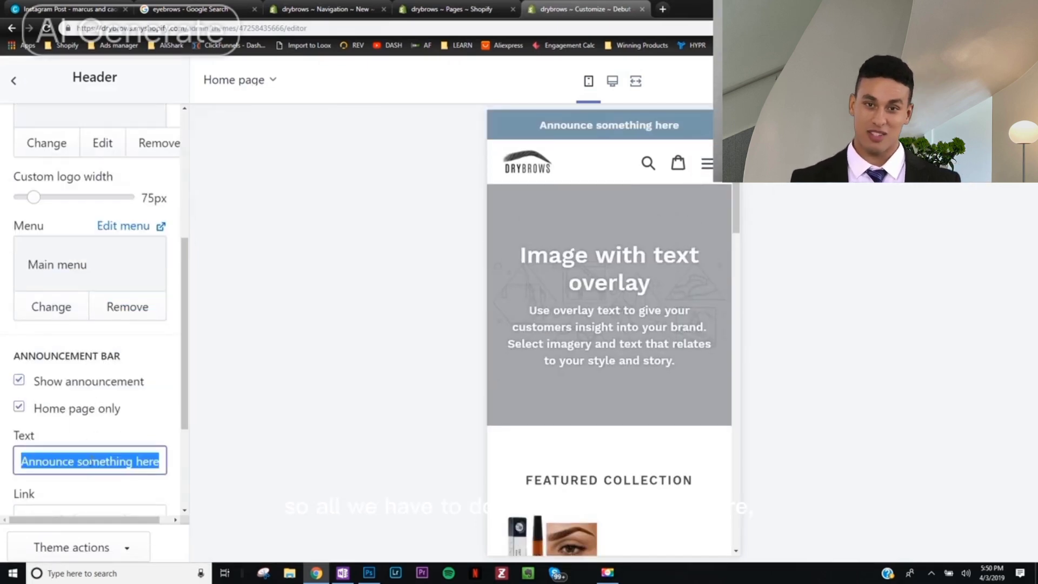
{"action": "scroll", "coordinate": [105, 456], "scroll_direction": "down", "scroll_amount": 1}
{"action": "type", "text": "FREE SHIPPING WHEN "}
{"action": "type", "text": "YOU SHOP"}
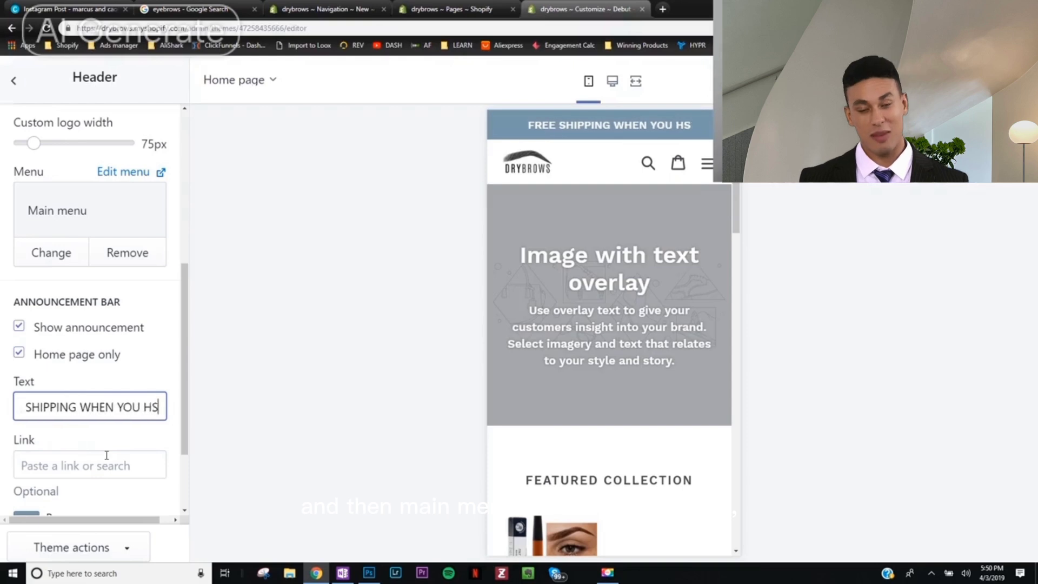
{"action": "key", "text": "BackSpace"}
{"action": "key", "text": "BackSpace"}
{"action": "type", "text": "OP NOW"}
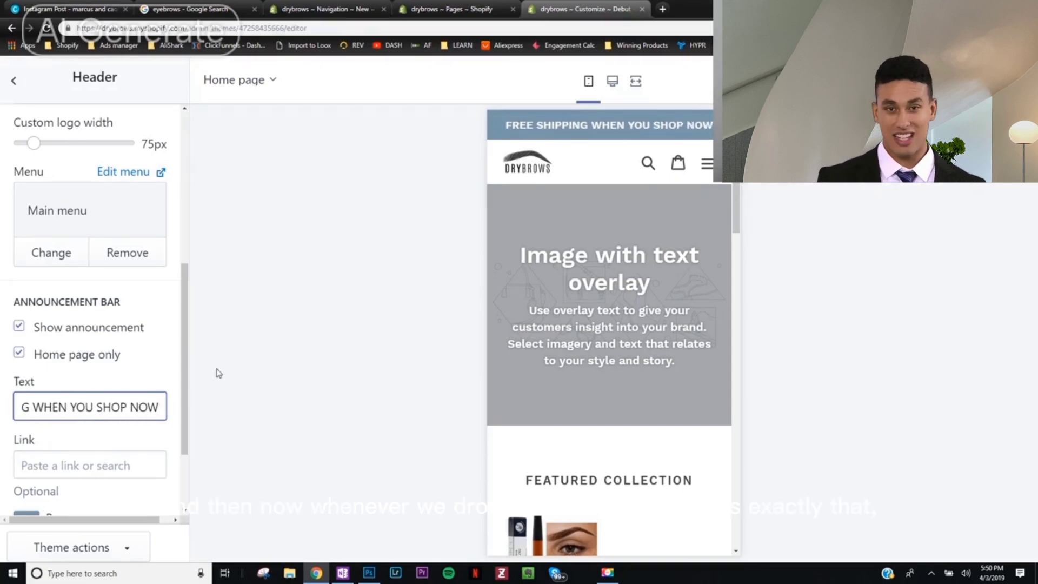
Set the announcement bar's colour to dark gray and check the header with its menu expanded in the preview
{"action": "scroll", "coordinate": [121, 454], "scroll_direction": "down", "scroll_amount": 2}
{"action": "left_click", "coordinate": [26, 406]}
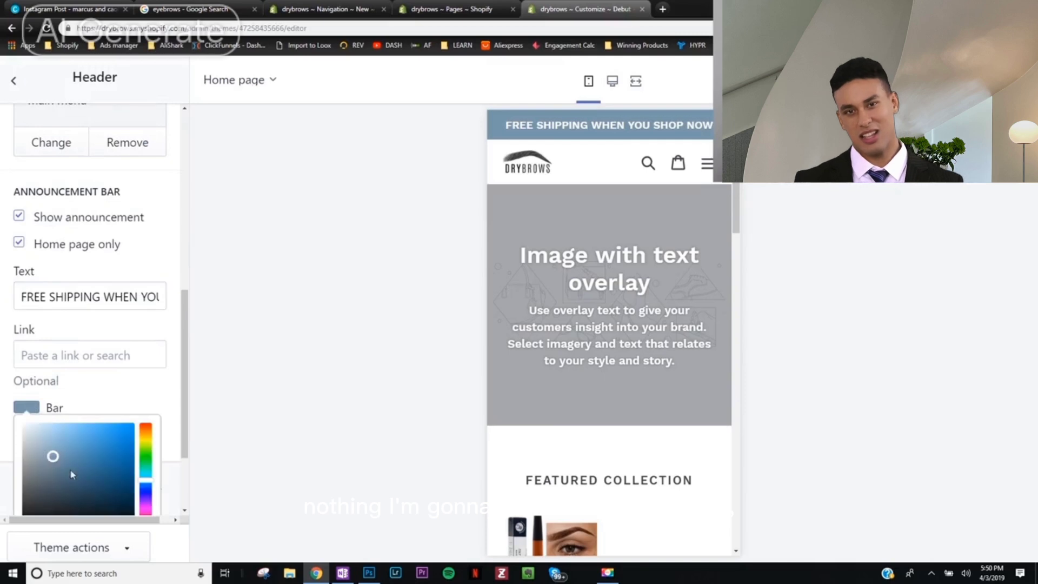
{"action": "left_click", "coordinate": [184, 430]}
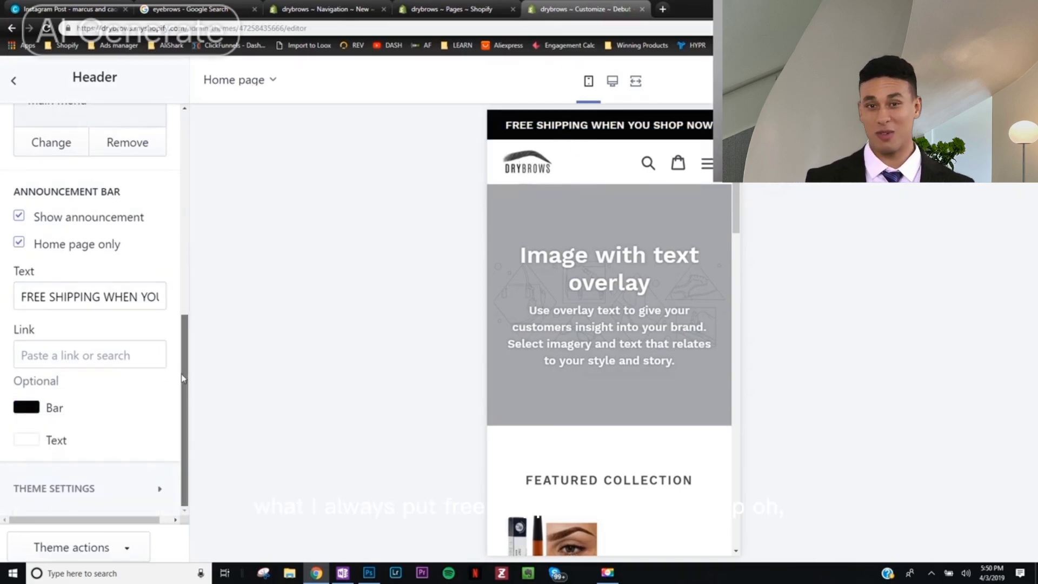
{"action": "left_click", "coordinate": [24, 409]}
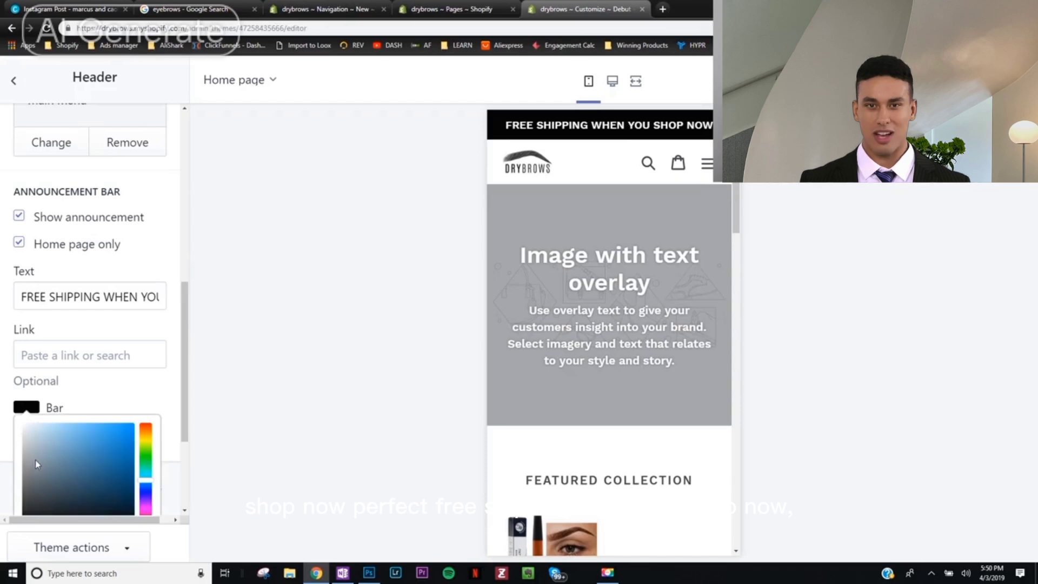
{"action": "left_click_drag", "start_coordinate": [35, 460], "coordinate": [16, 510]}
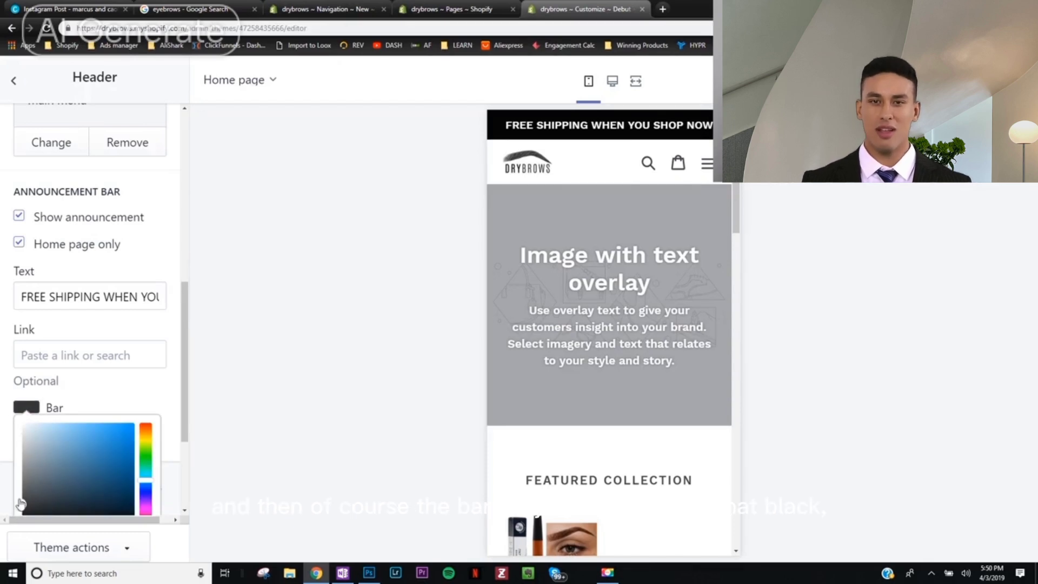
{"action": "left_click", "coordinate": [307, 384]}
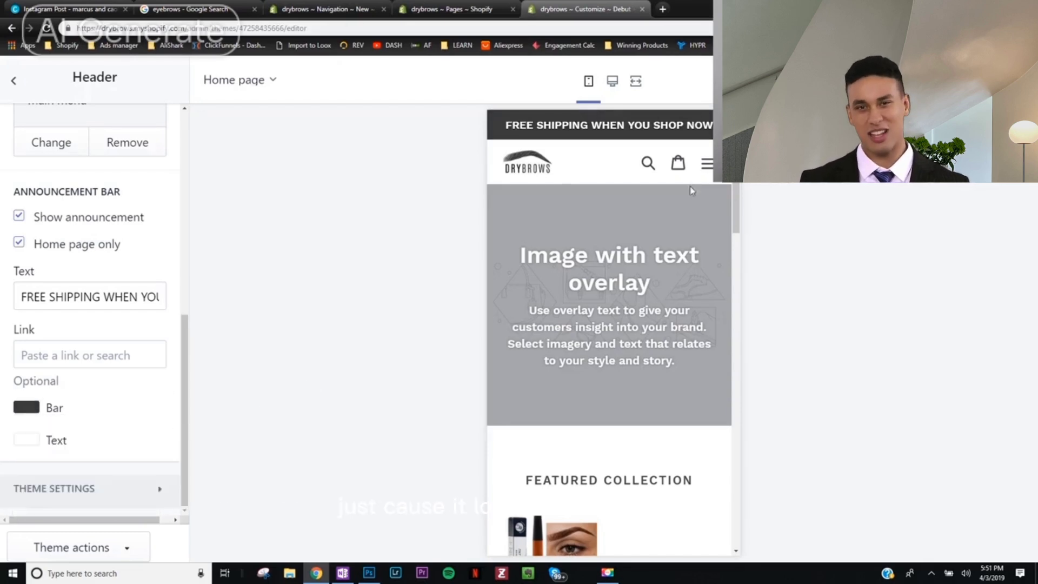
{"action": "left_click", "coordinate": [709, 173]}
{"action": "left_click", "coordinate": [706, 163]}
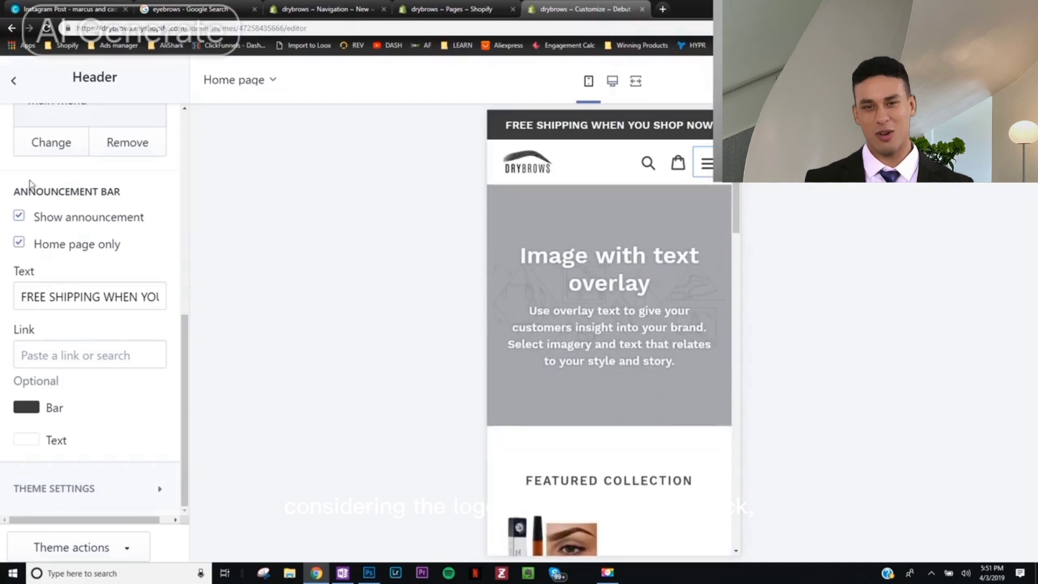
Return to the section list and remove the Featured collection section from the home page
{"action": "scroll", "coordinate": [40, 173], "scroll_direction": "up", "scroll_amount": 4}
{"action": "scroll", "coordinate": [41, 173], "scroll_direction": "up", "scroll_amount": 2}
{"action": "left_click", "coordinate": [17, 82]}
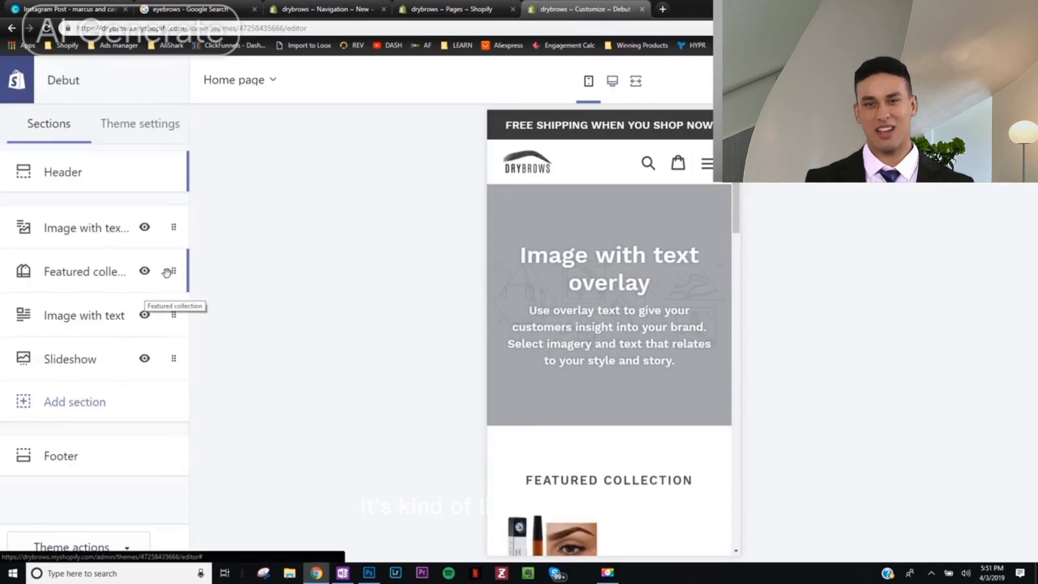
{"action": "left_click", "coordinate": [163, 273]}
{"action": "scroll", "coordinate": [110, 382], "scroll_direction": "down", "scroll_amount": 2}
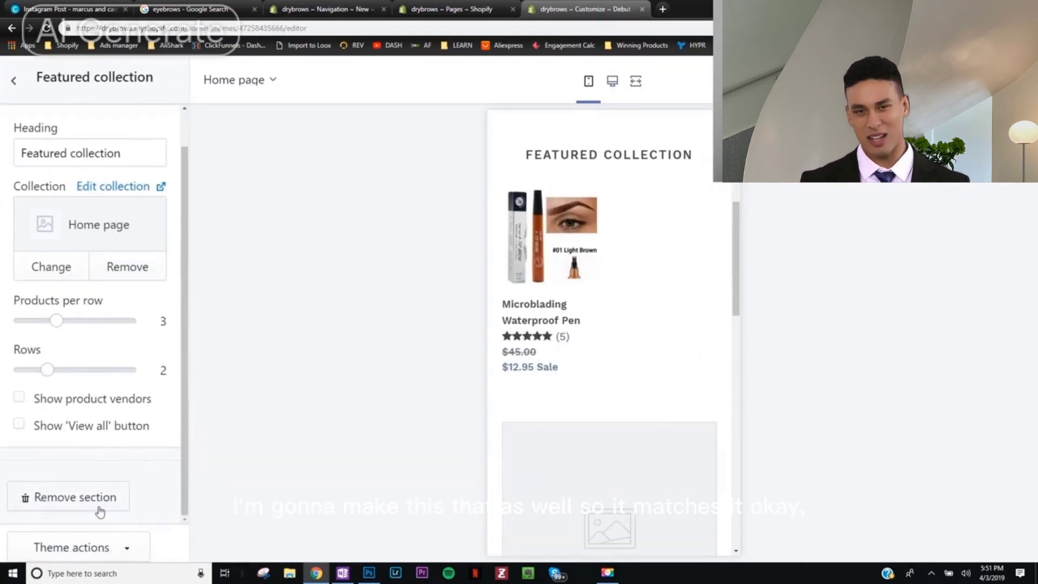
{"action": "left_click", "coordinate": [98, 503]}
Remove the Image with text and Slideshow sections from the home page
{"action": "left_click", "coordinate": [108, 286]}
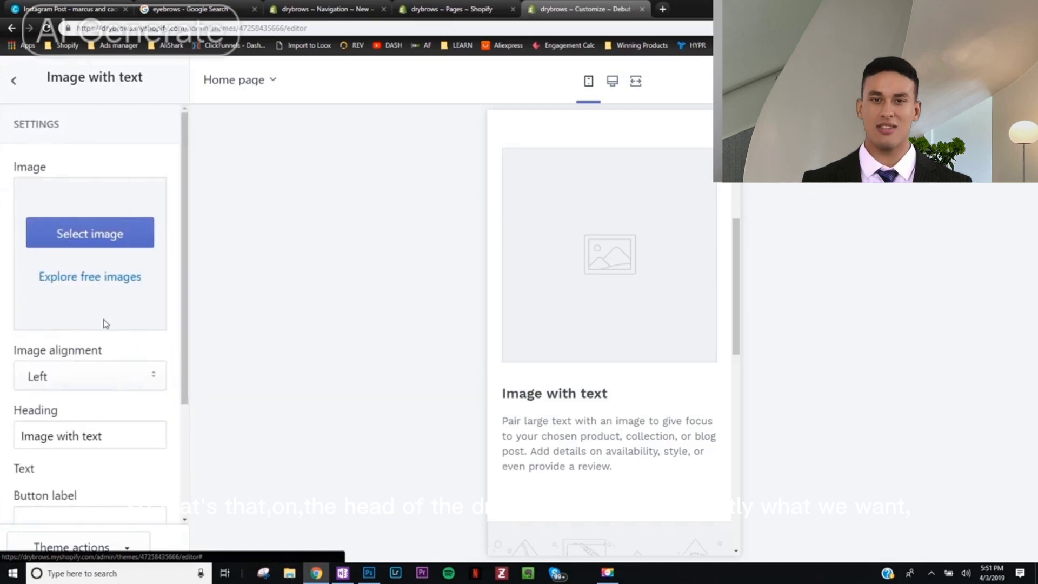
{"action": "scroll", "coordinate": [102, 322], "scroll_direction": "down", "scroll_amount": 3}
{"action": "left_click", "coordinate": [81, 497]}
{"action": "left_click", "coordinate": [104, 287]}
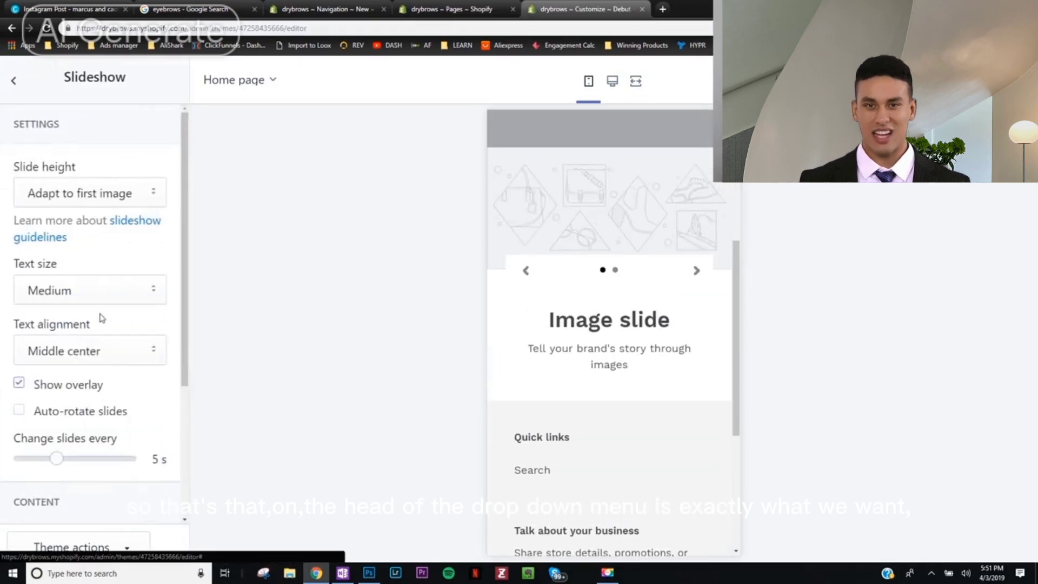
{"action": "scroll", "coordinate": [100, 318], "scroll_direction": "down", "scroll_amount": 3}
{"action": "left_click", "coordinate": [91, 503]}
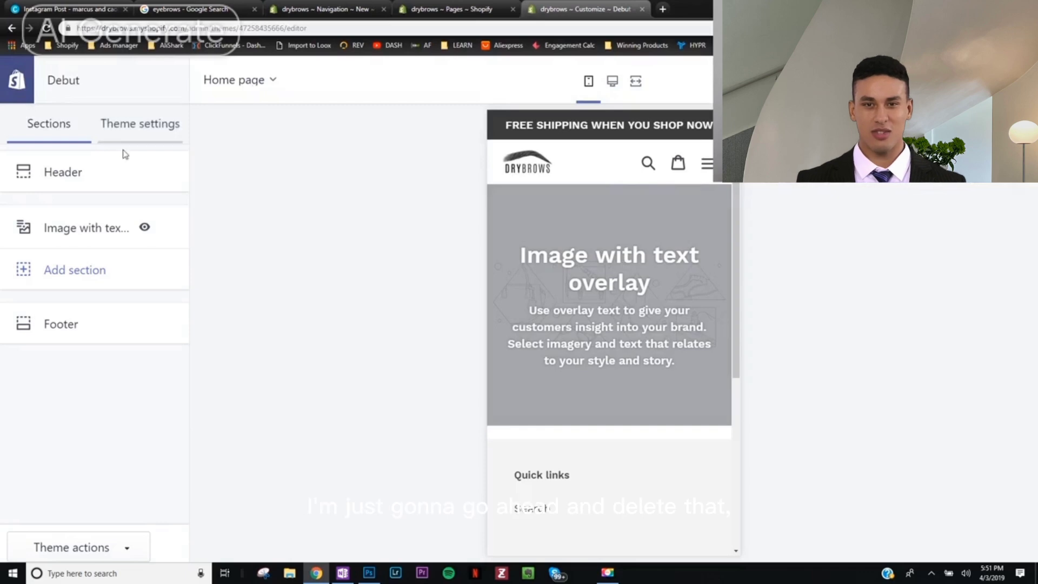
Clear the body text and the heading of the Image with text overlay section
{"action": "left_click", "coordinate": [125, 241]}
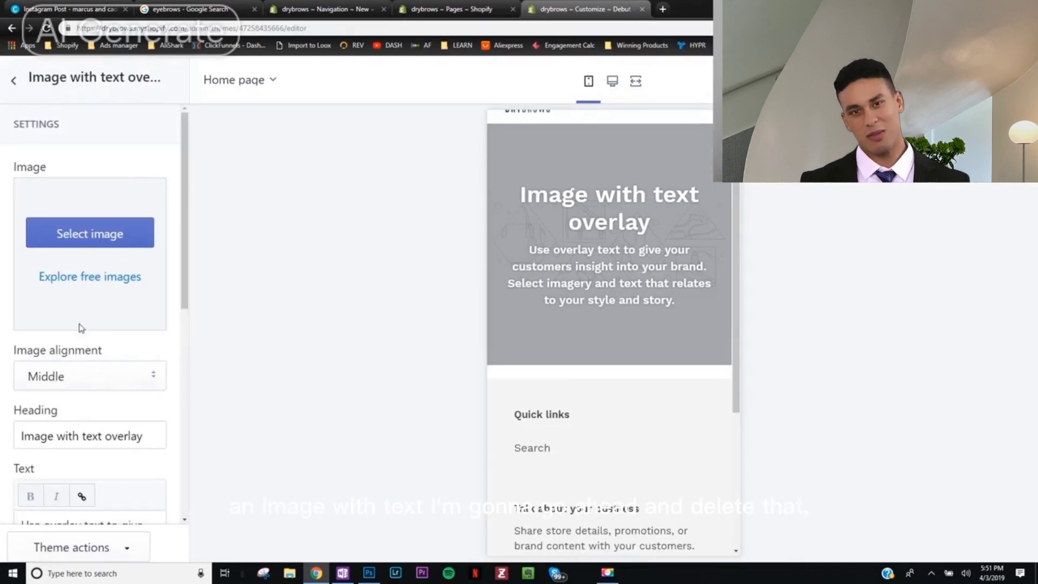
{"action": "scroll", "coordinate": [79, 328], "scroll_direction": "down", "scroll_amount": 4}
{"action": "key", "text": "ctrl+a"}
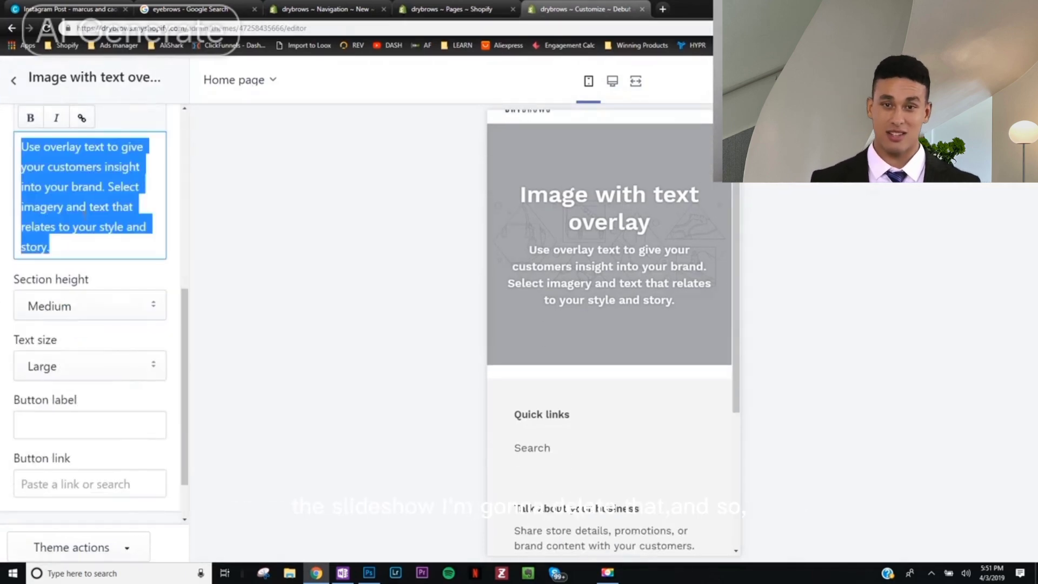
{"action": "key", "text": "BackSpace"}
{"action": "scroll", "coordinate": [84, 233], "scroll_direction": "up", "scroll_amount": 4}
{"action": "left_click", "coordinate": [102, 273]}
{"action": "key", "text": "ctrl+a"}
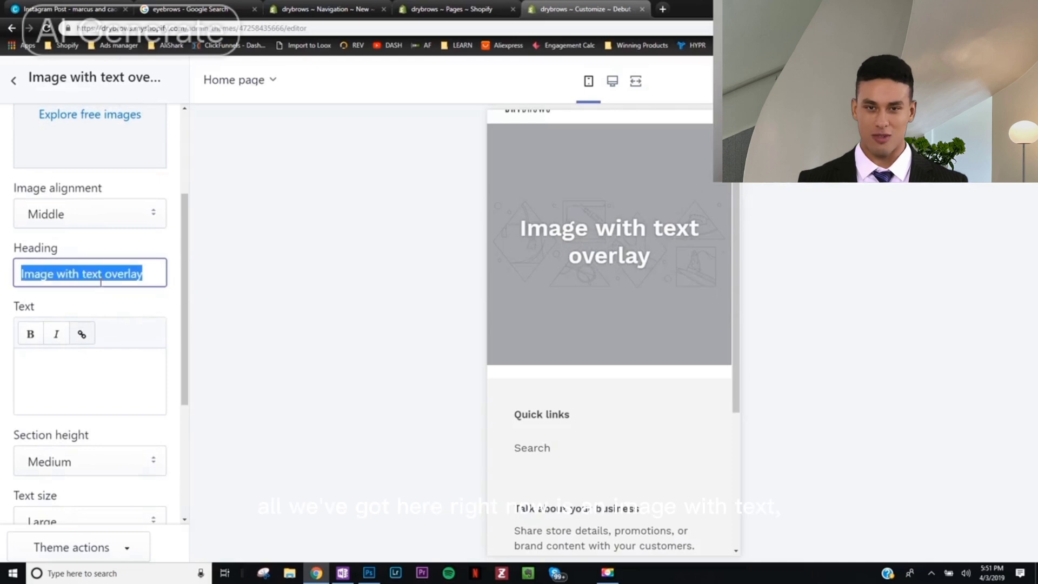
{"action": "key", "text": "BackSpace"}
Use the closed-eyes eyebrow photo from the Google image results as the overlay section's image and check the expanded menu above it
{"action": "scroll", "coordinate": [102, 287], "scroll_direction": "up", "scroll_amount": 1}
{"action": "scroll", "coordinate": [100, 289], "scroll_direction": "up", "scroll_amount": 2}
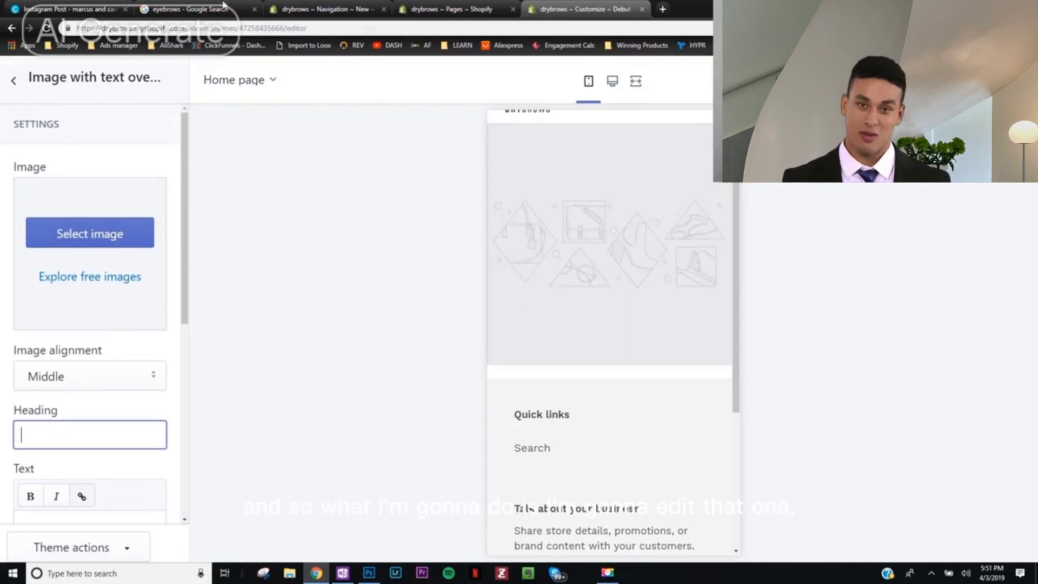
{"action": "left_click", "coordinate": [187, 9]}
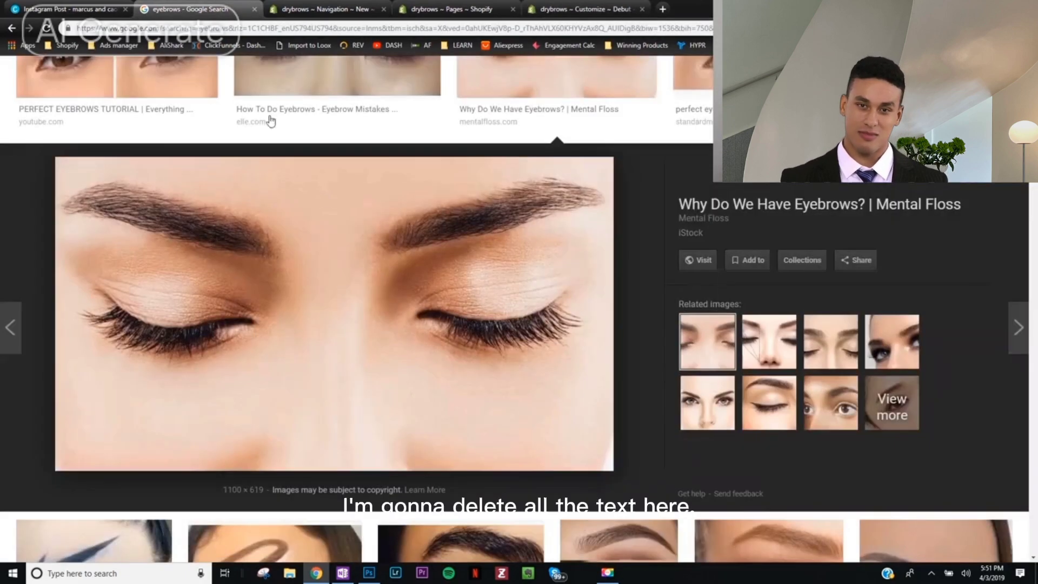
{"action": "left_click", "coordinate": [583, 9]}
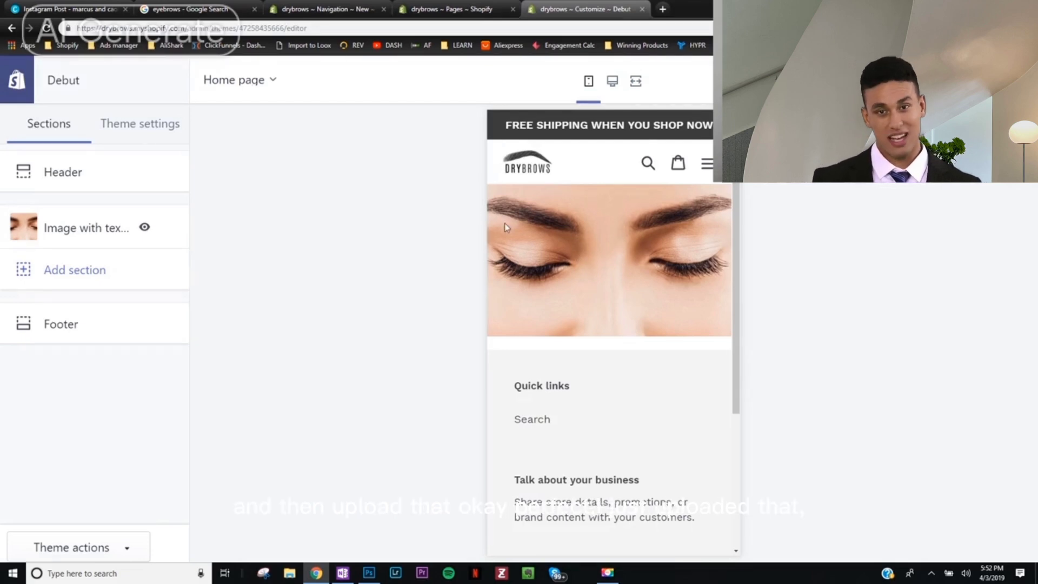
{"action": "left_click", "coordinate": [708, 165]}
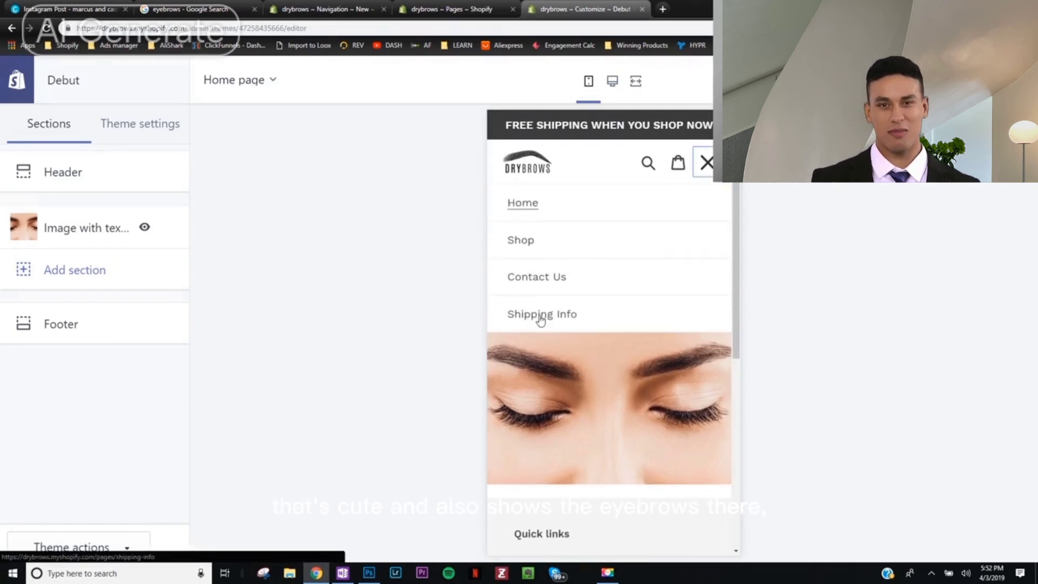
{"action": "left_click", "coordinate": [708, 164]}
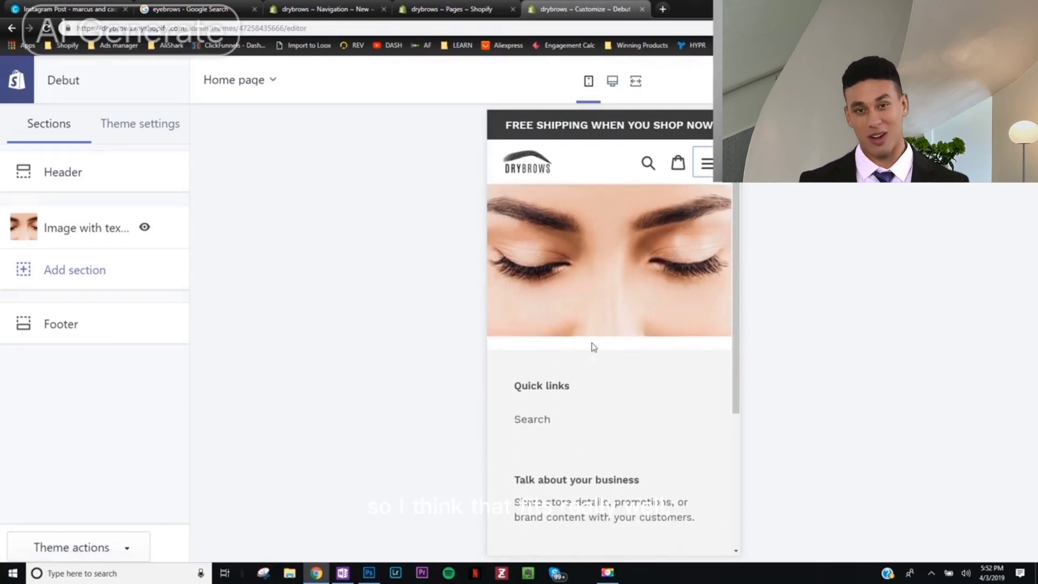
Add a Featured product section to the home page and select the Microblading Waterproof Pen as its product
{"action": "left_click", "coordinate": [89, 269]}
{"action": "scroll", "coordinate": [86, 313], "scroll_direction": "down", "scroll_amount": 5}
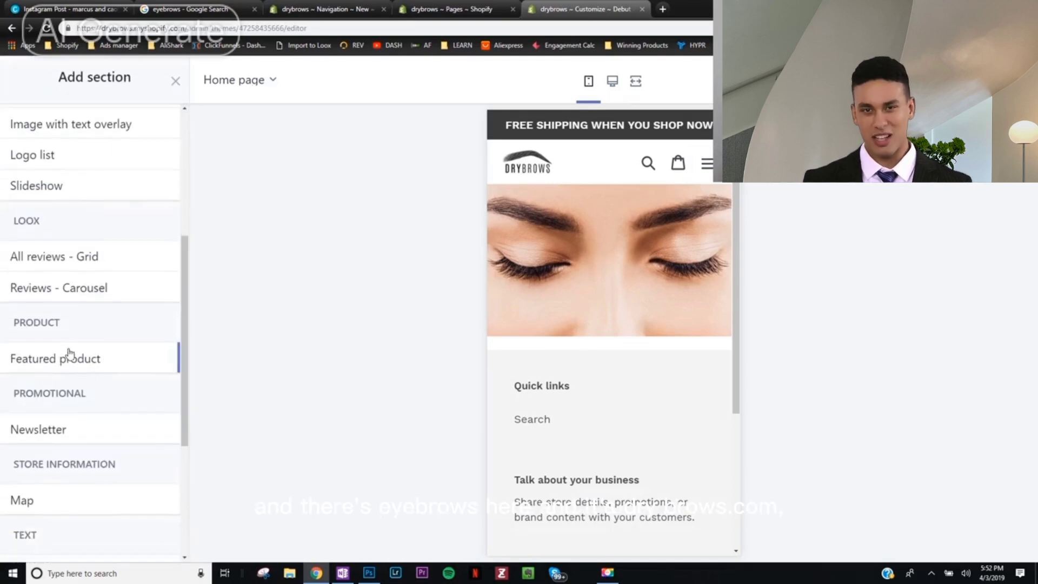
{"action": "left_click", "coordinate": [154, 358]}
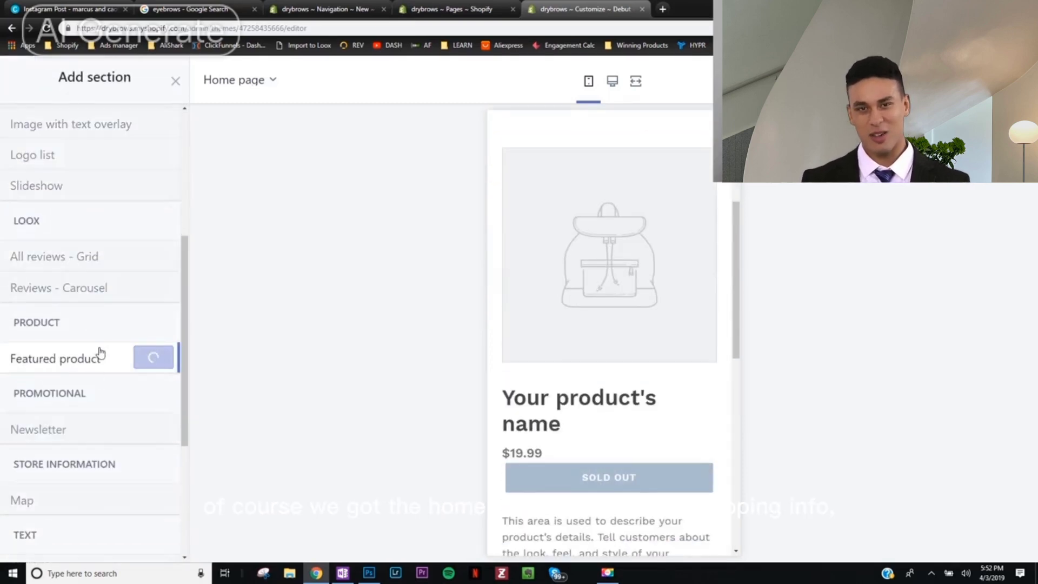
{"action": "left_click", "coordinate": [94, 220]}
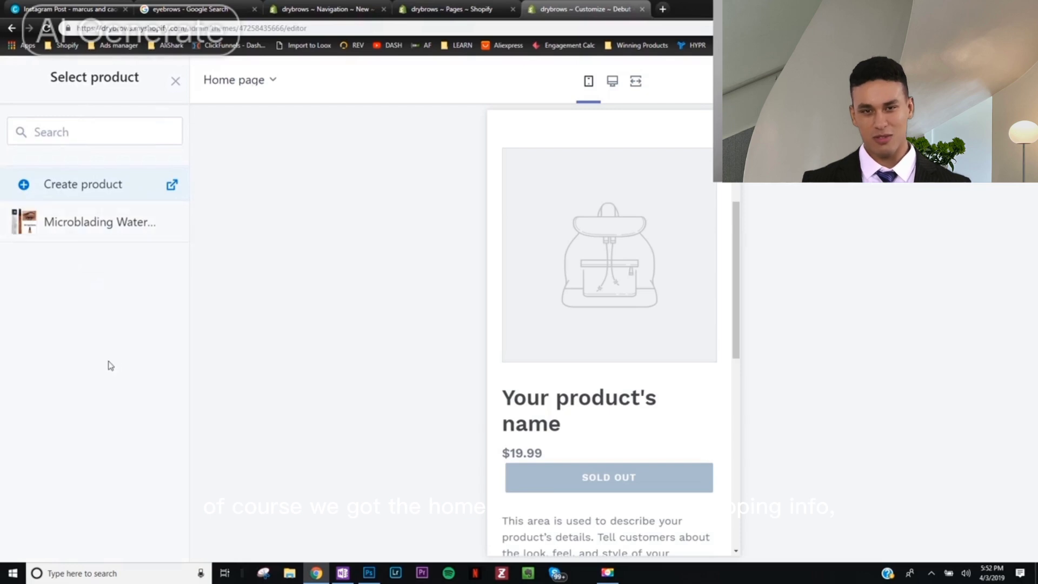
{"action": "left_click", "coordinate": [110, 238]}
{"action": "left_click", "coordinate": [153, 547]}
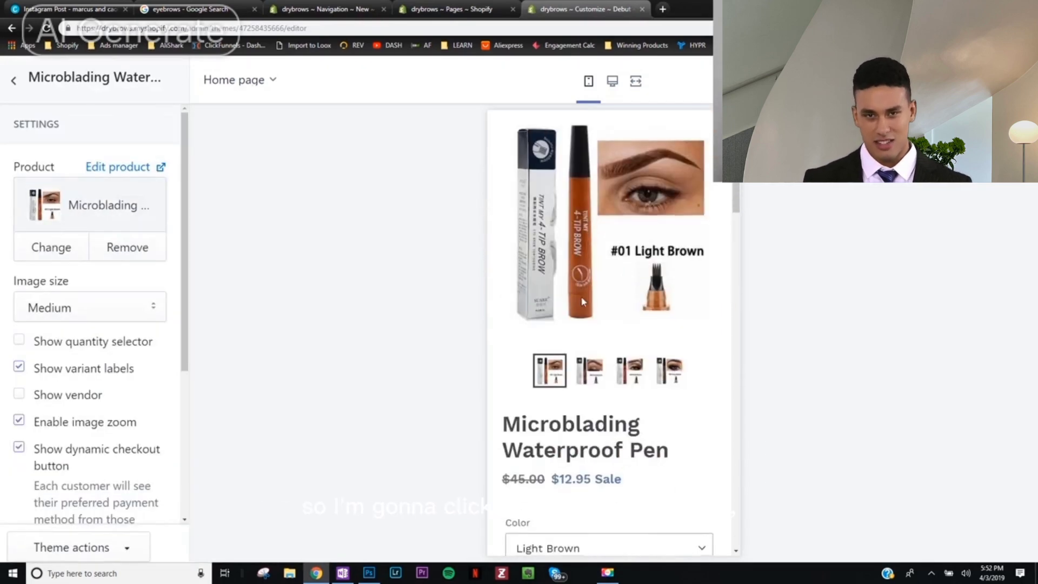
Check the featured product's description in the home page preview and add a Newsletter section below it
{"action": "scroll", "coordinate": [581, 296], "scroll_direction": "down", "scroll_amount": 8}
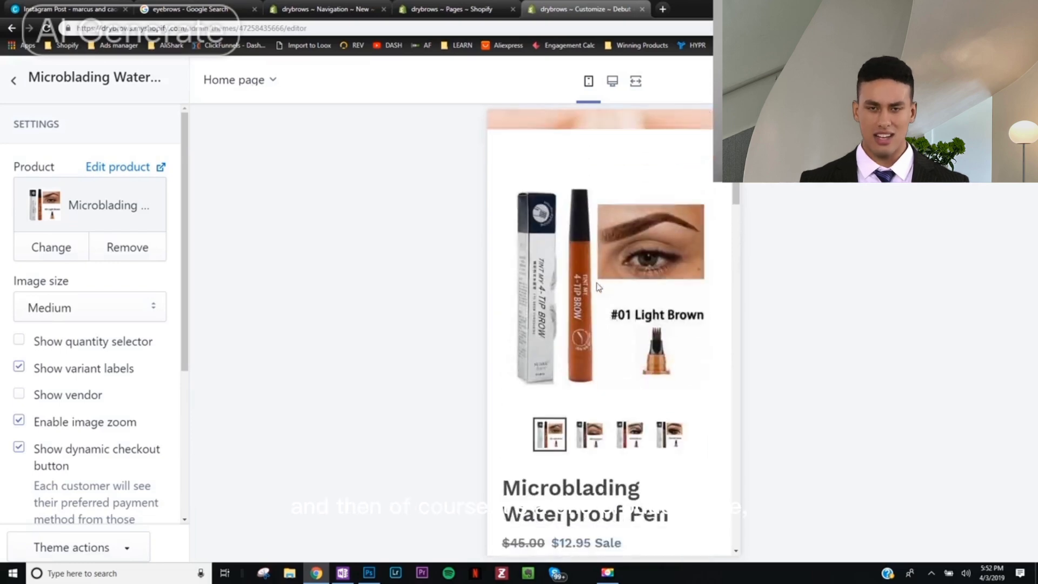
{"action": "scroll", "coordinate": [606, 275], "scroll_direction": "down", "scroll_amount": 7}
{"action": "scroll", "coordinate": [598, 295], "scroll_direction": "down", "scroll_amount": 12}
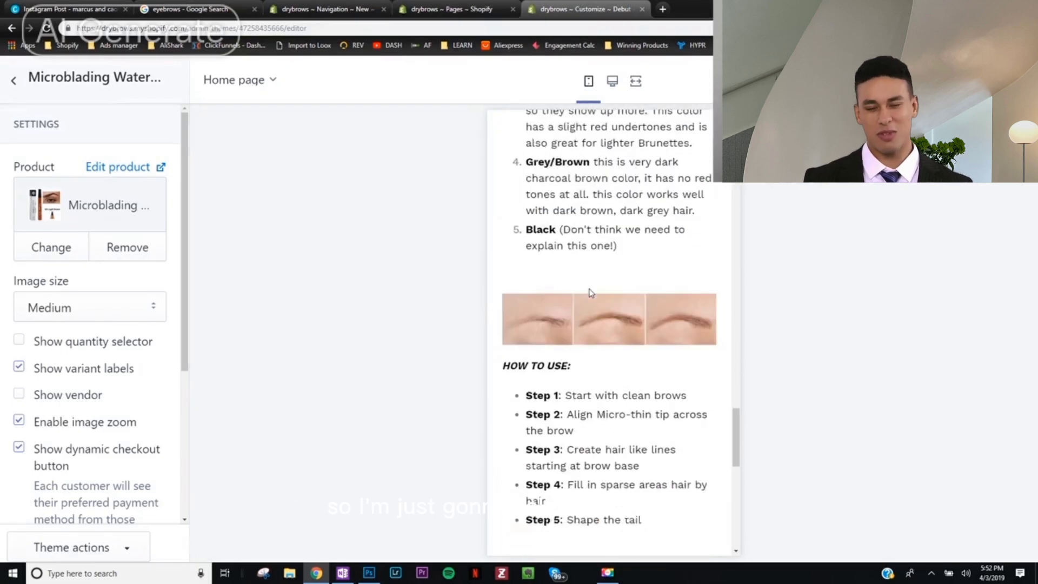
{"action": "scroll", "coordinate": [589, 289], "scroll_direction": "down", "scroll_amount": 2}
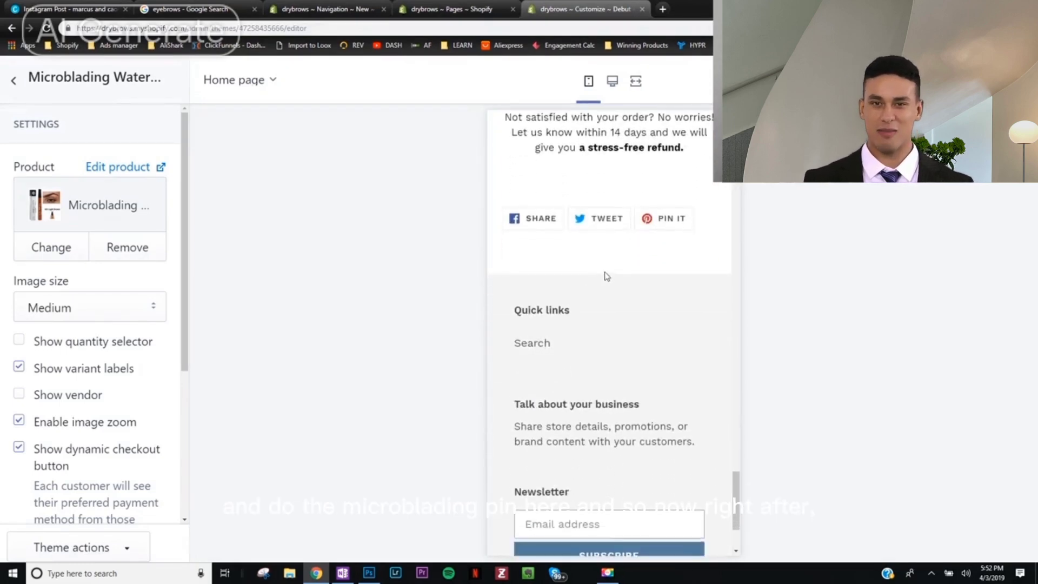
{"action": "scroll", "coordinate": [606, 273], "scroll_direction": "up", "scroll_amount": 1}
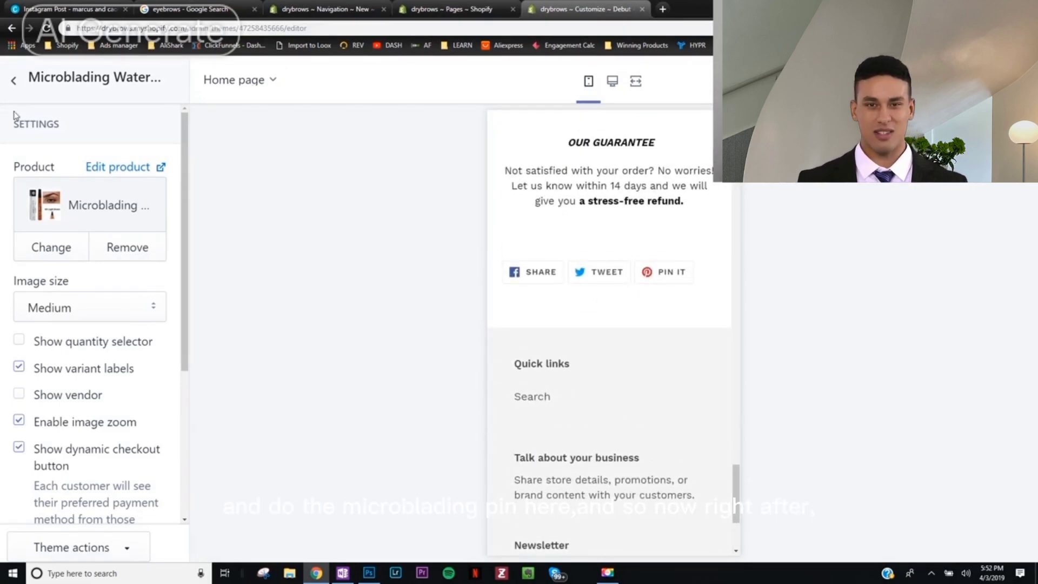
{"action": "left_click", "coordinate": [14, 83]}
{"action": "left_click", "coordinate": [47, 317]}
{"action": "scroll", "coordinate": [105, 364], "scroll_direction": "down", "scroll_amount": 10}
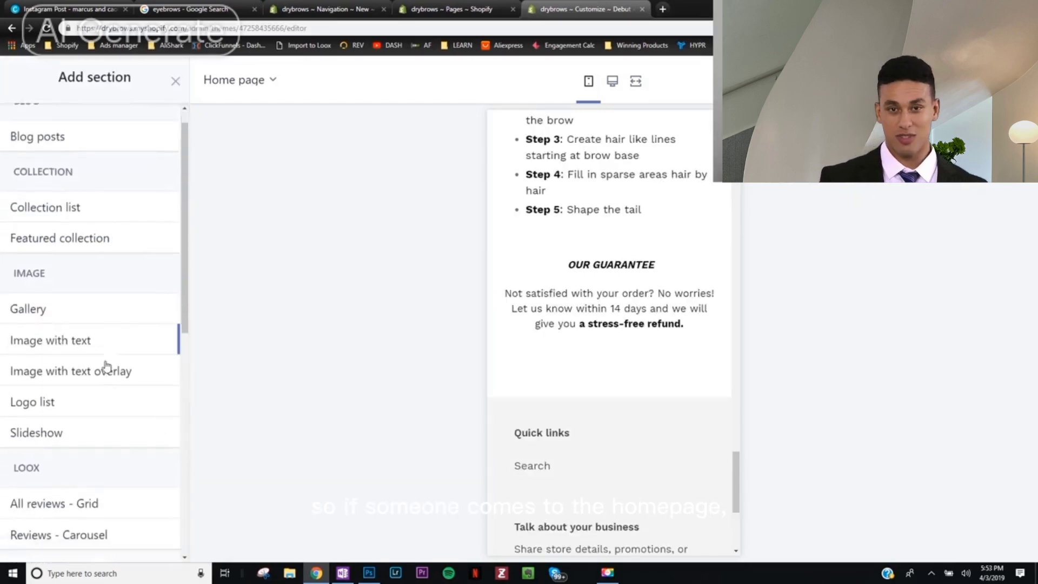
{"action": "scroll", "coordinate": [106, 367], "scroll_direction": "up", "scroll_amount": 2}
{"action": "mouse_move", "coordinate": [81, 311]}
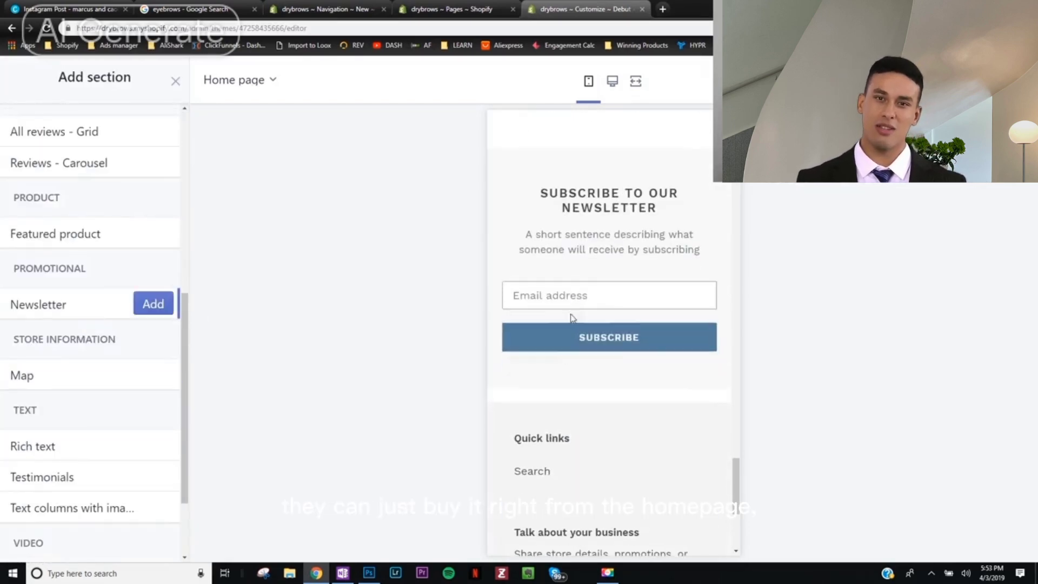
{"action": "left_click", "coordinate": [157, 304]}
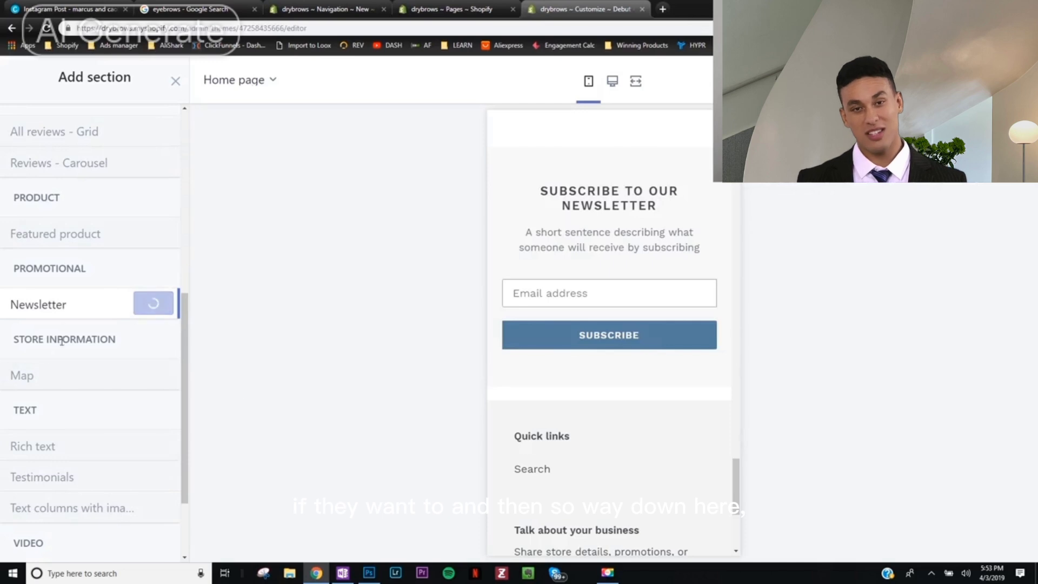
Set the newsletter heading to "DRYBROW DEALS" and the subheading to "Enter your email address to get DRYBROW deals every month!", without a background
{"action": "type", "text": "DRYBROW DEALS"}
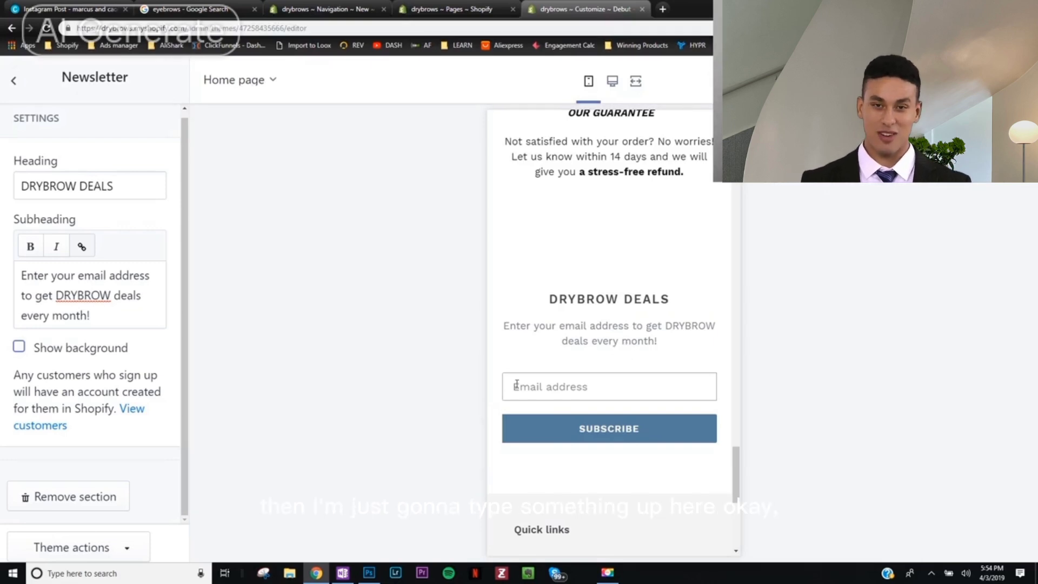
{"action": "scroll", "coordinate": [601, 417], "scroll_direction": "down", "scroll_amount": 4}
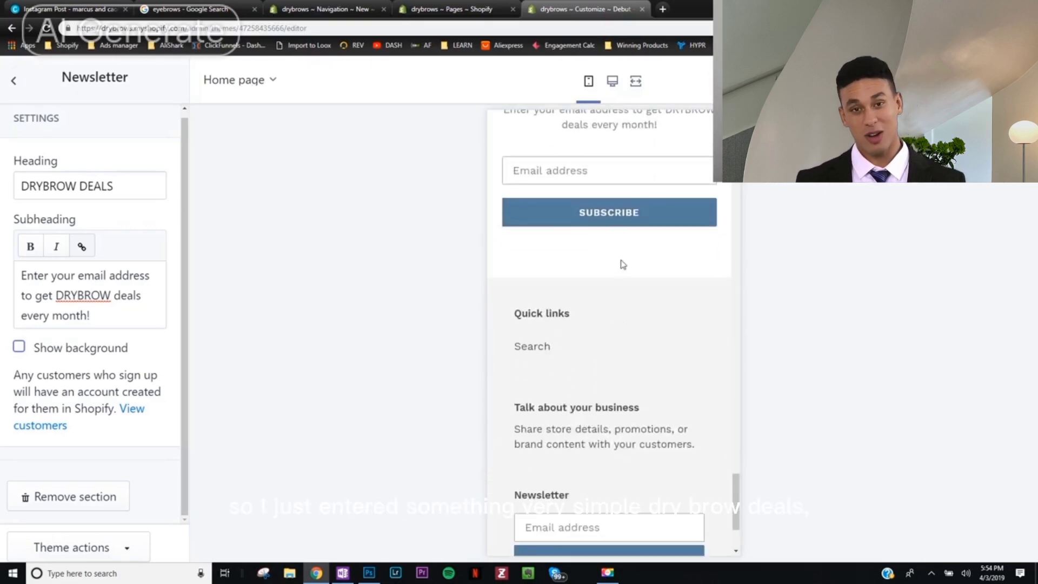
{"action": "scroll", "coordinate": [683, 330], "scroll_direction": "down", "scroll_amount": 2}
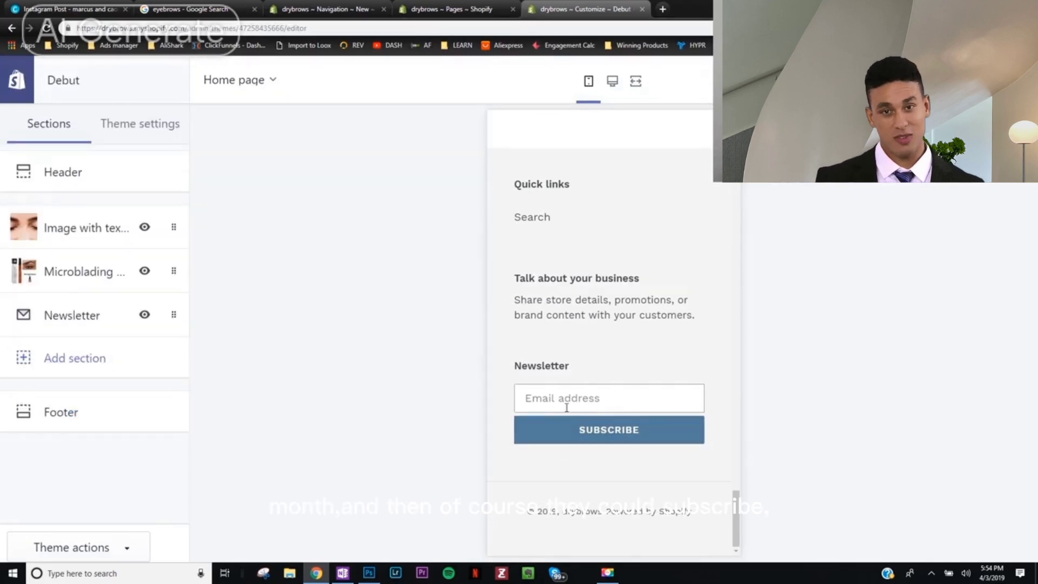
Remove the Newsletter and Talk about your business content blocks from the footer
{"action": "left_click", "coordinate": [85, 415]}
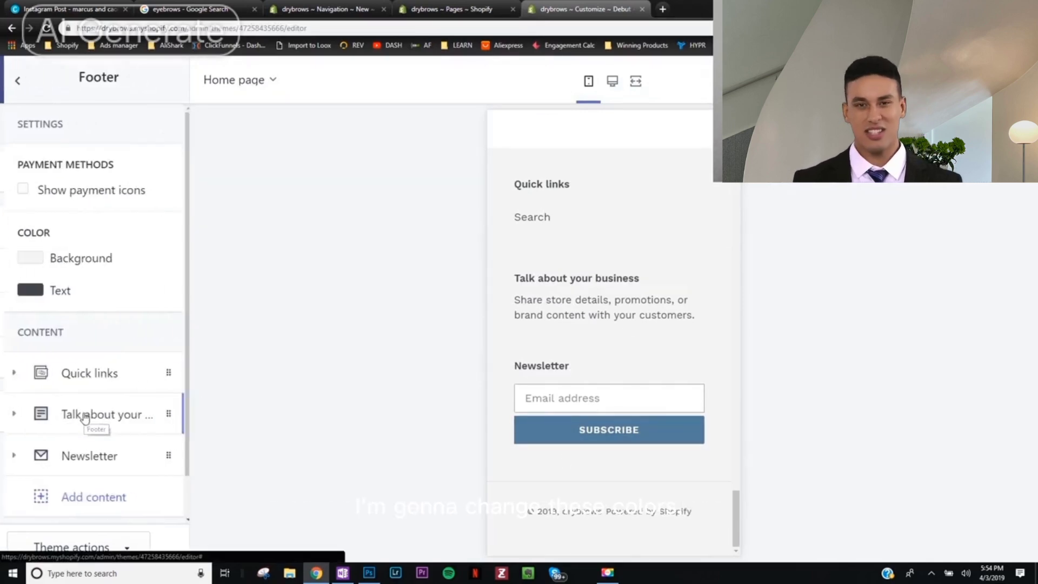
{"action": "scroll", "coordinate": [119, 400], "scroll_direction": "down", "scroll_amount": 1}
{"action": "left_click", "coordinate": [128, 417]}
{"action": "scroll", "coordinate": [76, 417], "scroll_direction": "down", "scroll_amount": 3}
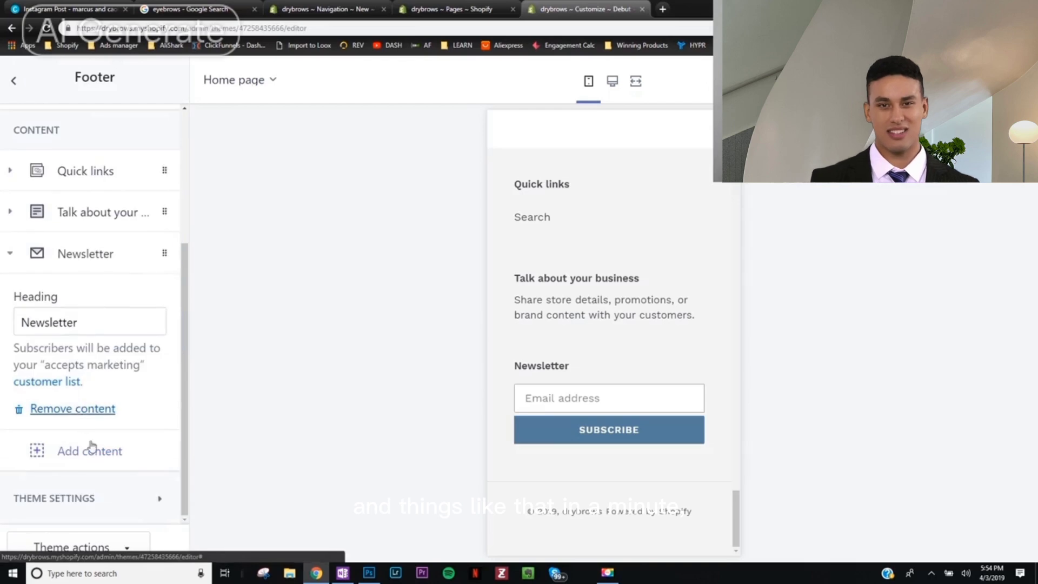
{"action": "left_click", "coordinate": [92, 408]}
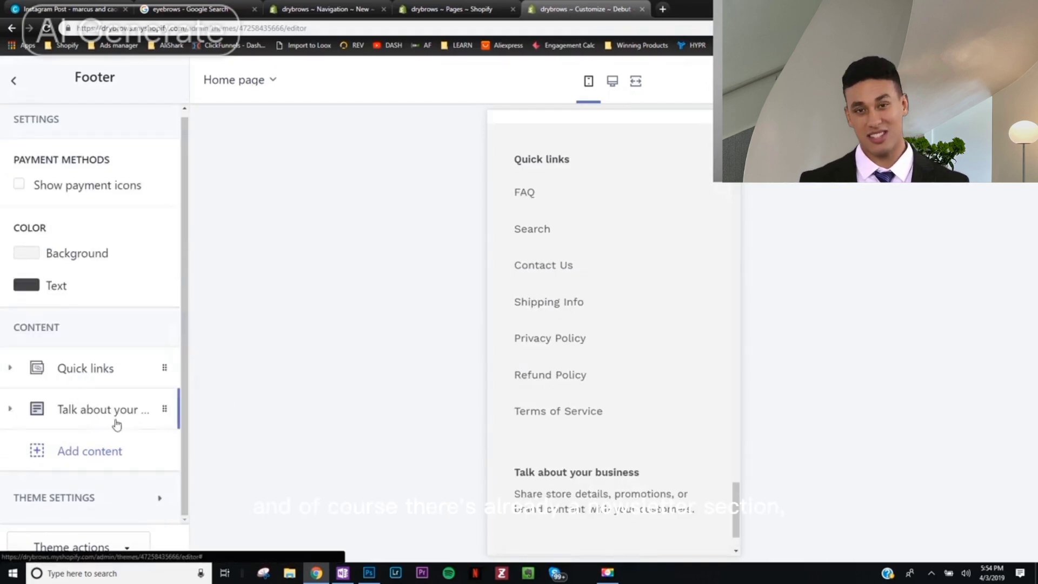
{"action": "left_click", "coordinate": [133, 421]}
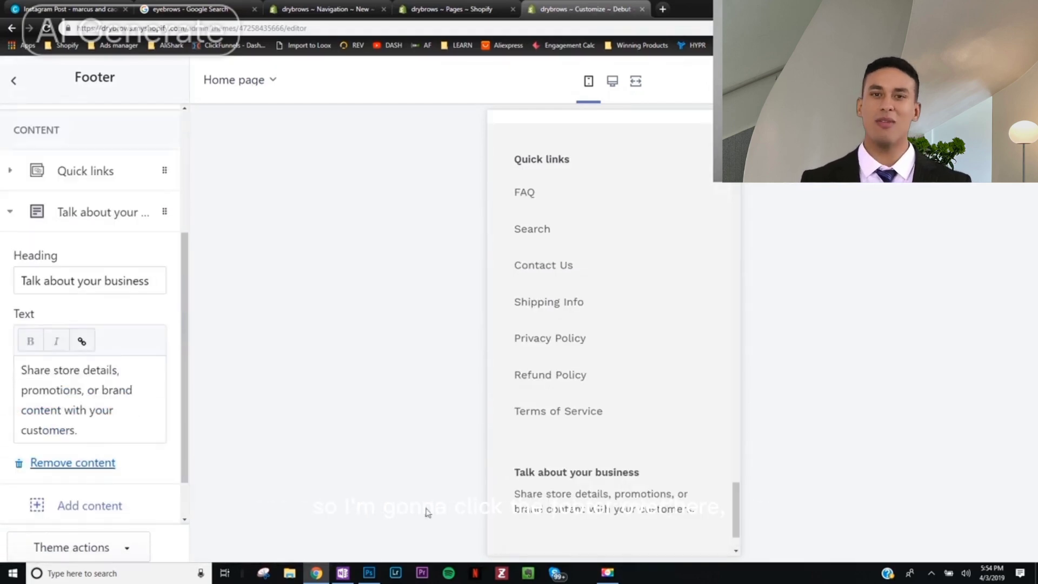
{"action": "left_click", "coordinate": [76, 463]}
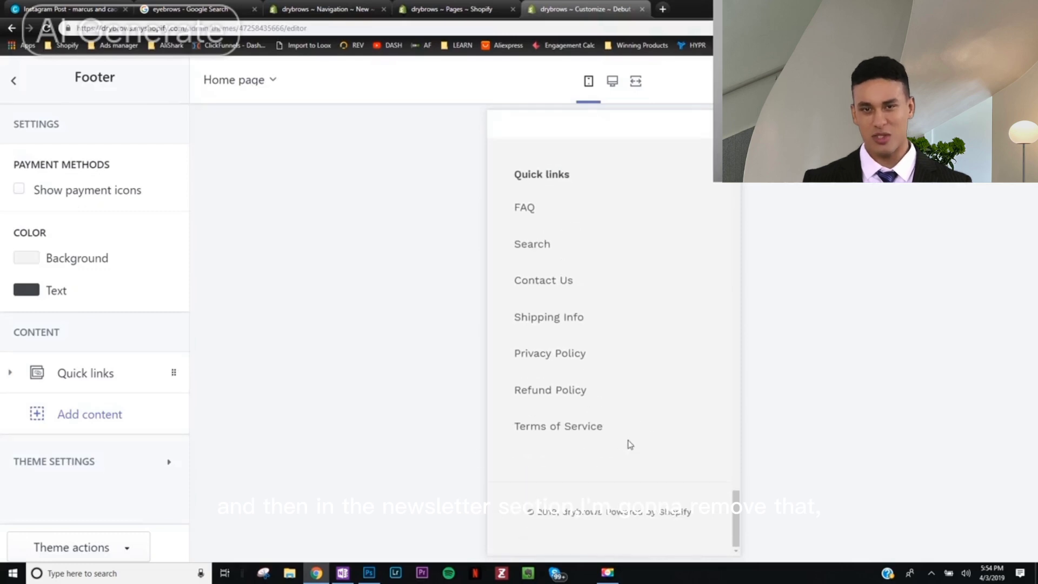
Change the footer's Quick links heading to "CUSTOMER CARE" and make the footer text black
{"action": "scroll", "coordinate": [629, 445], "scroll_direction": "up", "scroll_amount": 2}
{"action": "scroll", "coordinate": [627, 443], "scroll_direction": "down", "scroll_amount": 1}
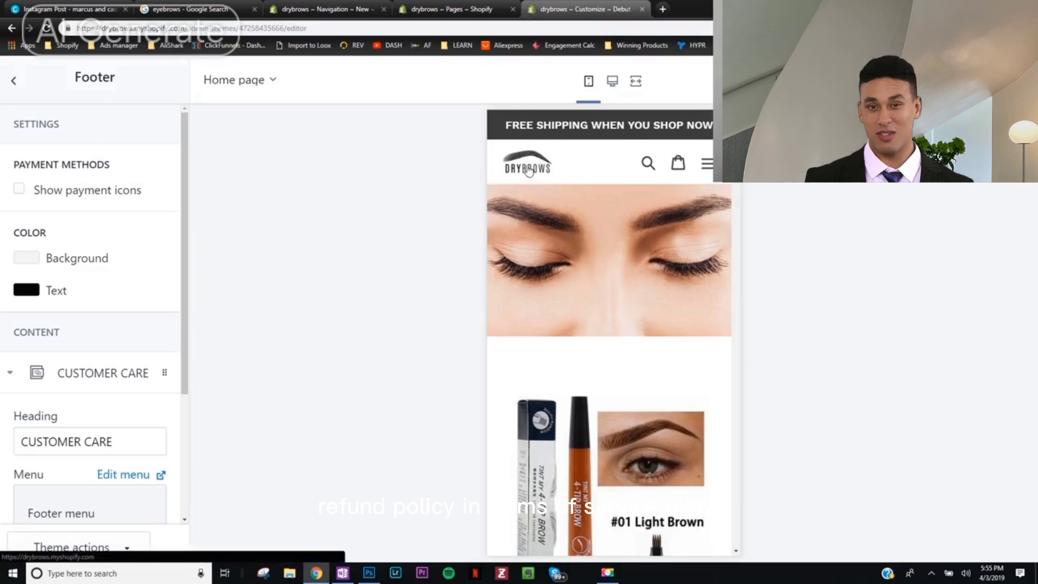
Review the home page in the mobile preview, including the navigation menu, product description, newsletter signup and footer links
{"action": "left_click", "coordinate": [707, 164]}
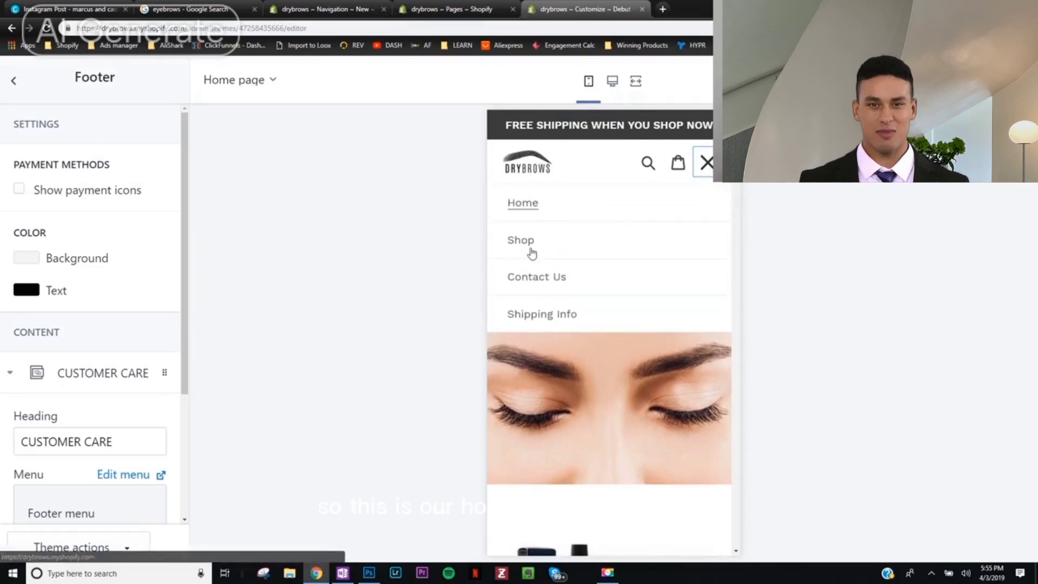
{"action": "left_click", "coordinate": [705, 163]}
{"action": "scroll", "coordinate": [657, 197], "scroll_direction": "down", "scroll_amount": 1}
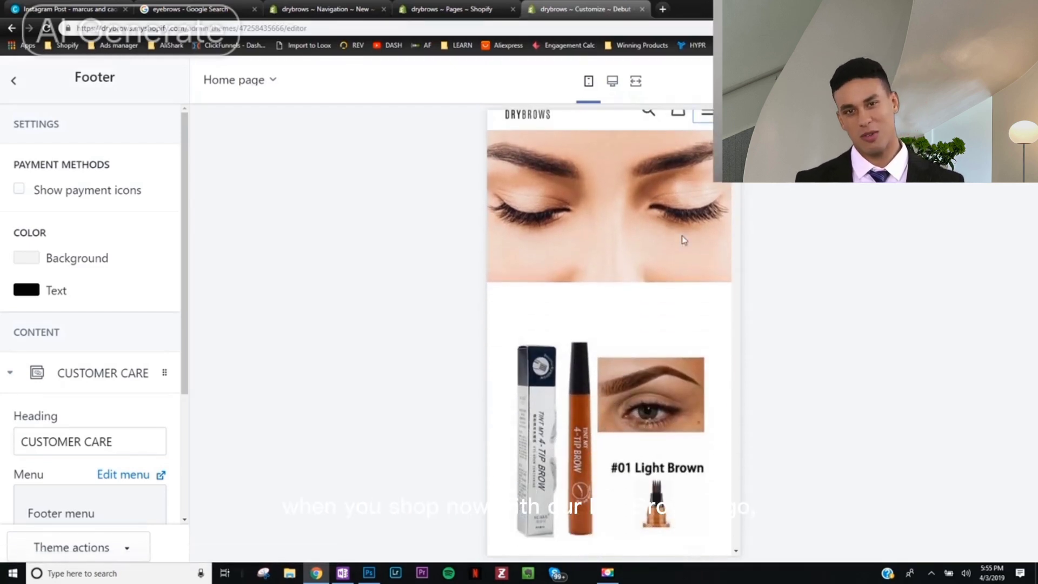
{"action": "scroll", "coordinate": [602, 255], "scroll_direction": "down", "scroll_amount": 15}
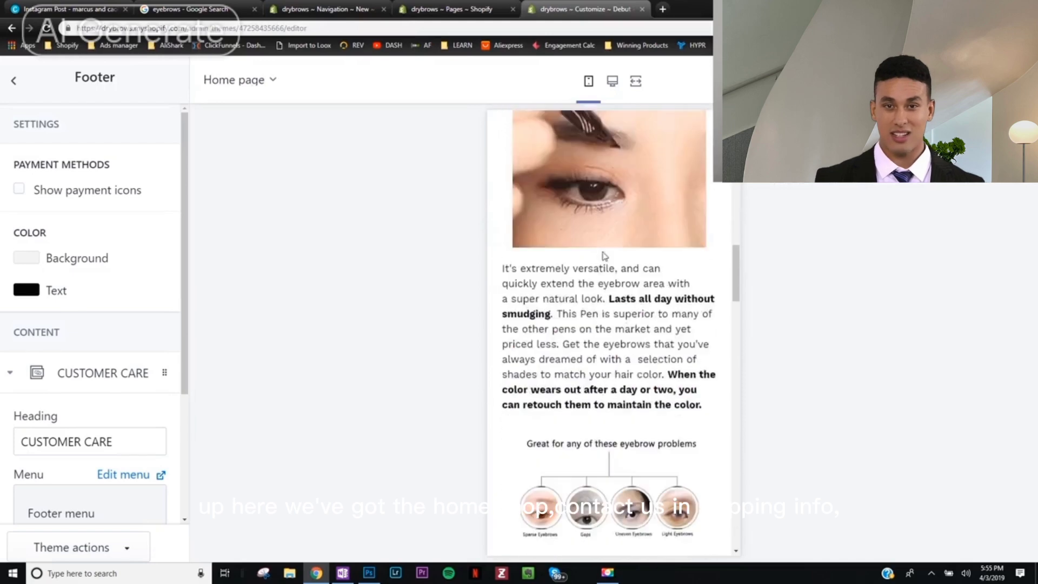
{"action": "scroll", "coordinate": [600, 255], "scroll_direction": "up", "scroll_amount": 10}
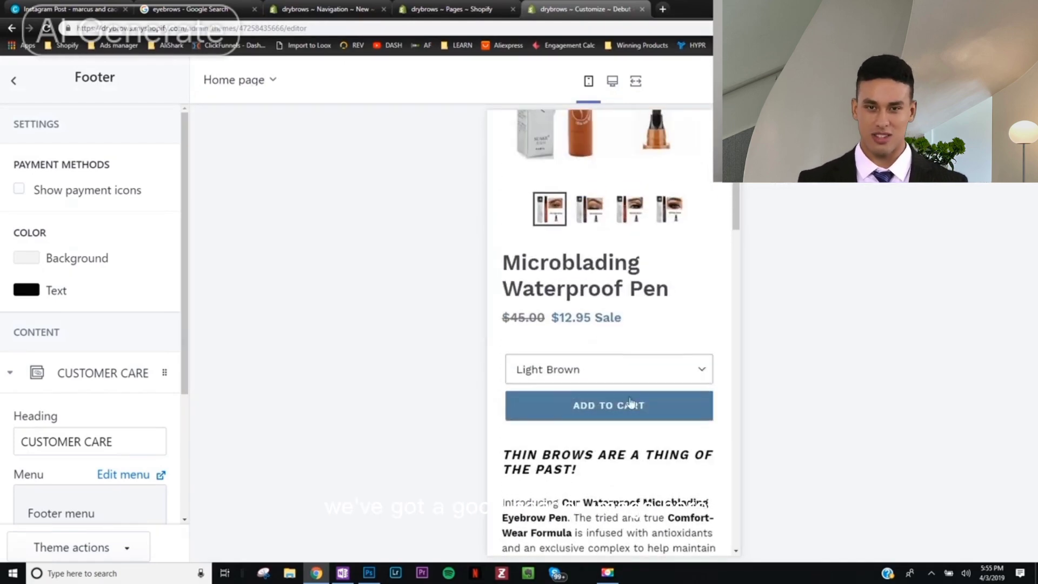
{"action": "scroll", "coordinate": [649, 388], "scroll_direction": "down", "scroll_amount": 3}
{"action": "scroll", "coordinate": [649, 389], "scroll_direction": "down", "scroll_amount": 15}
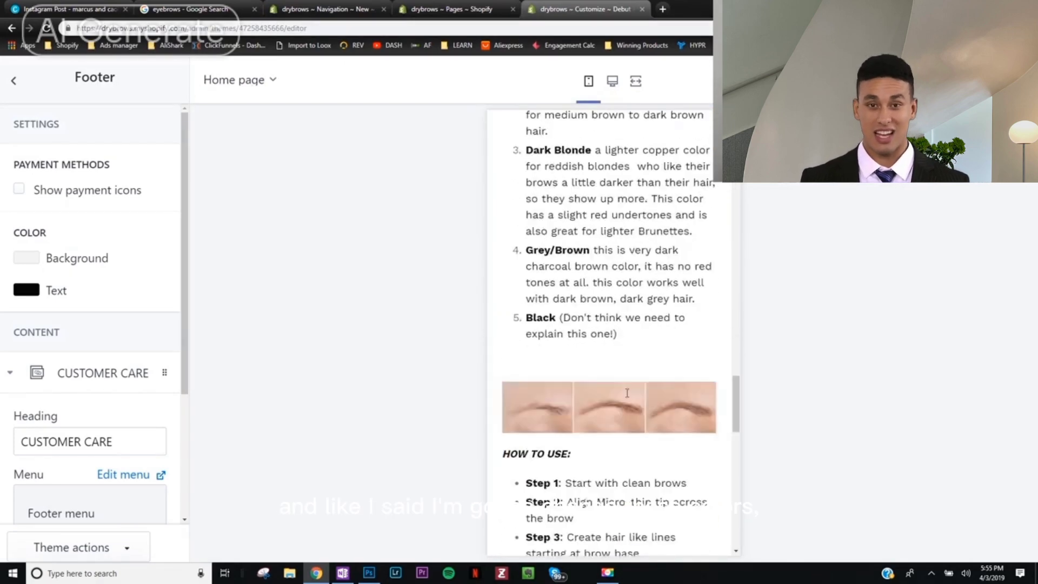
{"action": "scroll", "coordinate": [601, 379], "scroll_direction": "down", "scroll_amount": 6}
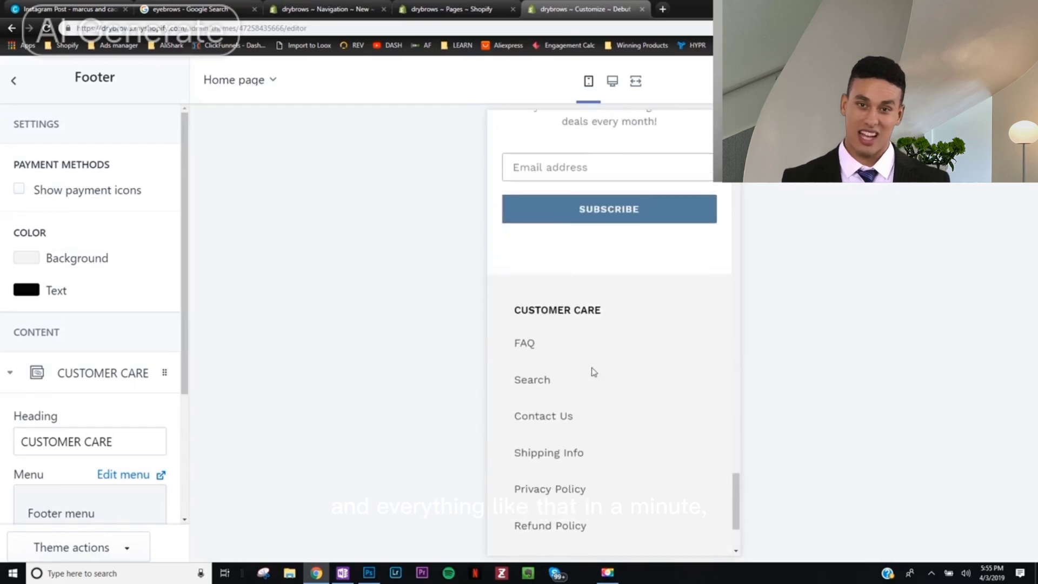
{"action": "scroll", "coordinate": [574, 390], "scroll_direction": "down", "scroll_amount": 3}
{"action": "scroll", "coordinate": [565, 346], "scroll_direction": "up", "scroll_amount": 8}
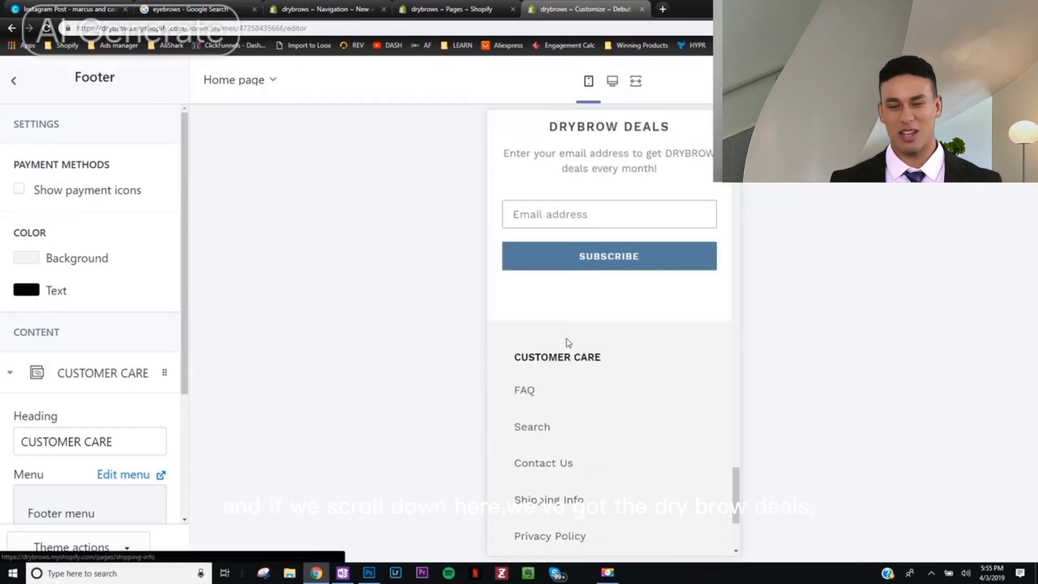
{"action": "scroll", "coordinate": [575, 341], "scroll_direction": "up", "scroll_amount": 15}
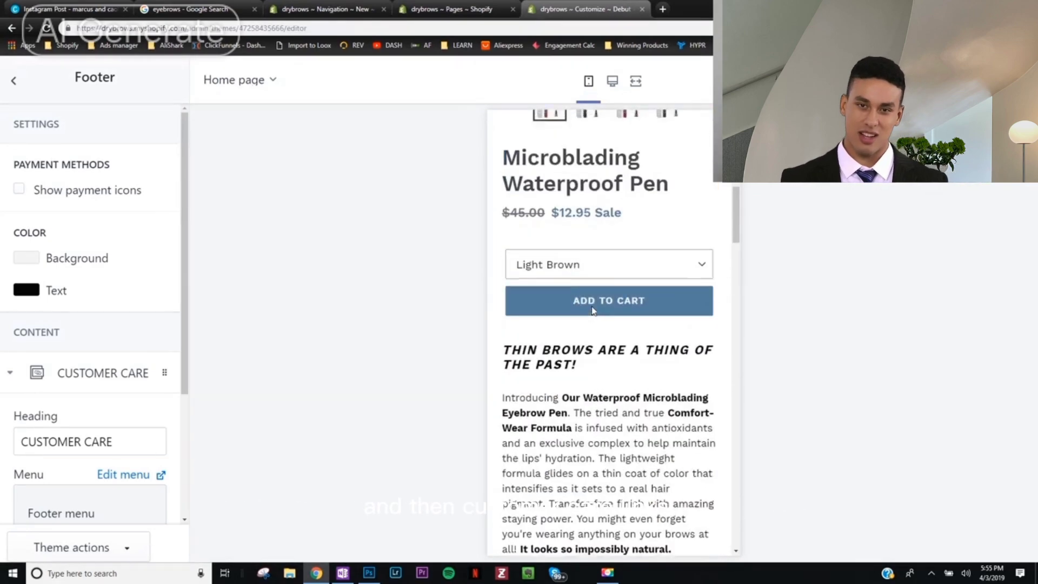
Open the product page through the store's Shop link and turn off variant labels, image zoom, the dynamic checkout button and social sharing buttons
{"action": "left_click", "coordinate": [708, 164]}
{"action": "left_click", "coordinate": [520, 242]}
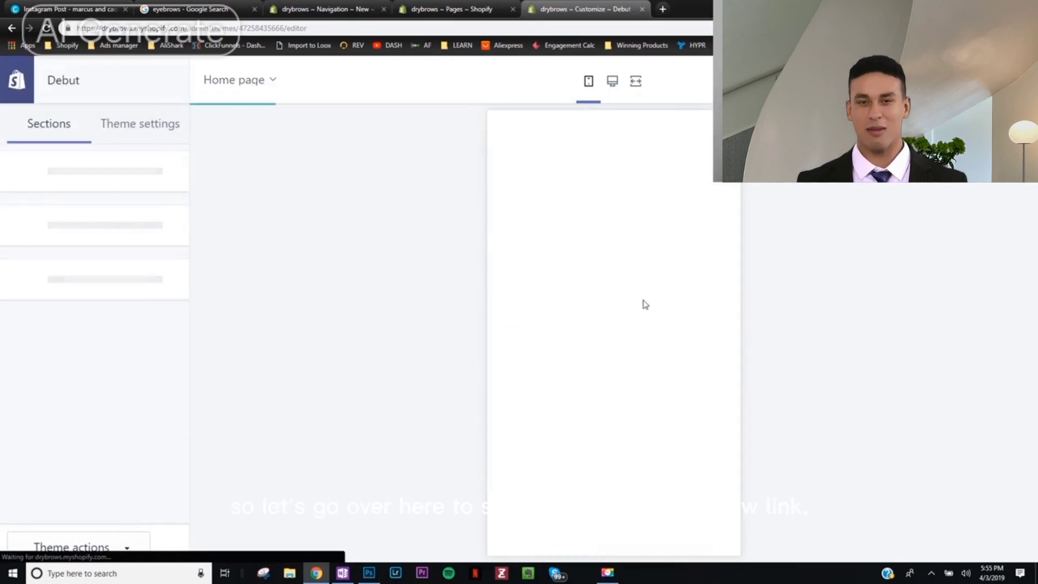
{"action": "left_click", "coordinate": [71, 233]}
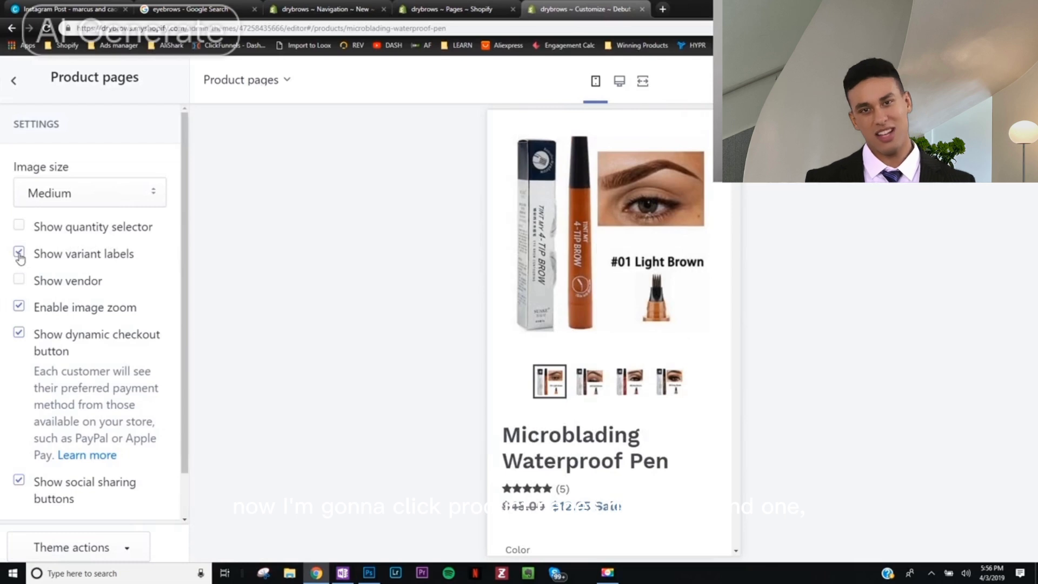
{"action": "left_click", "coordinate": [19, 306]}
{"action": "left_click", "coordinate": [18, 335]}
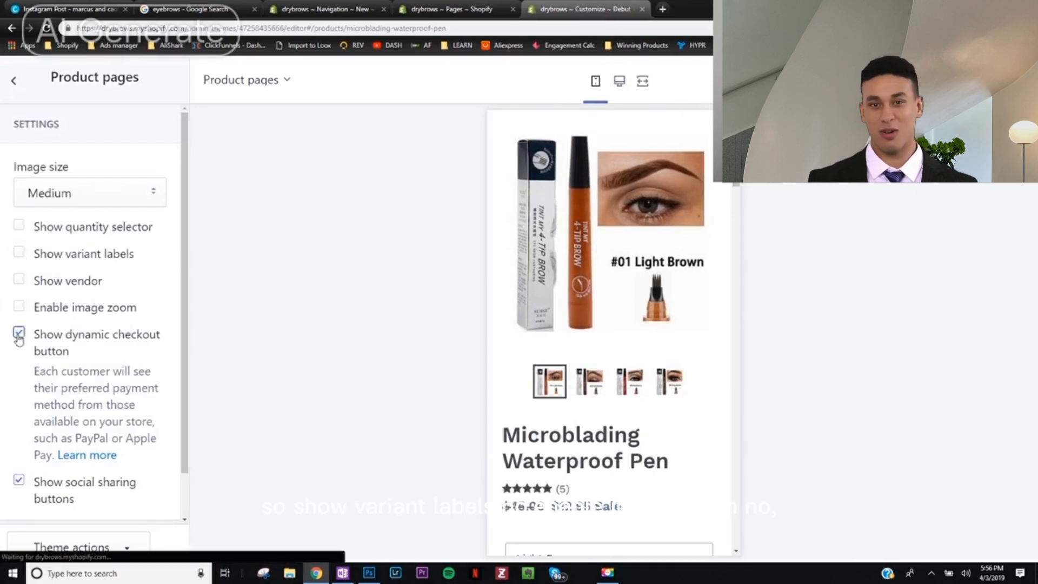
{"action": "scroll", "coordinate": [19, 401], "scroll_direction": "down", "scroll_amount": 1}
{"action": "left_click", "coordinate": [20, 433]}
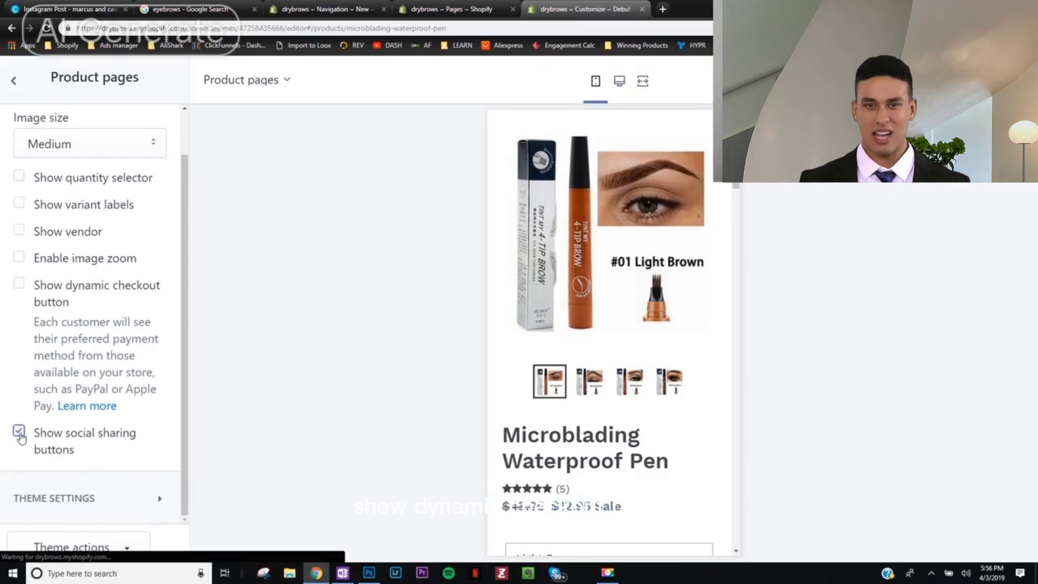
Check the product page preview and change the theme's sale price color to the muted red #975555
{"action": "scroll", "coordinate": [563, 445], "scroll_direction": "down", "scroll_amount": 5}
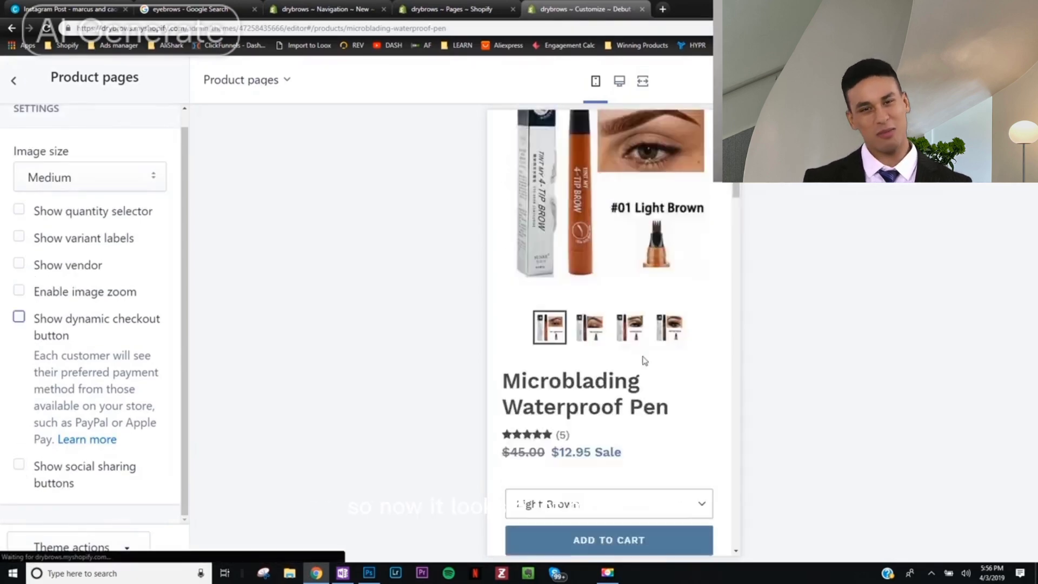
{"action": "scroll", "coordinate": [645, 359], "scroll_direction": "down", "scroll_amount": 4}
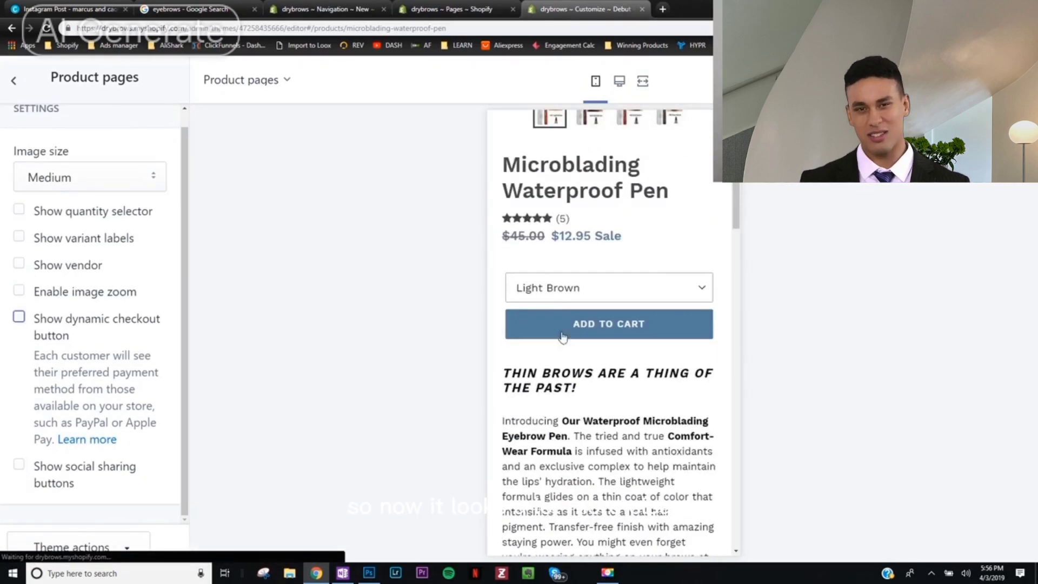
{"action": "scroll", "coordinate": [593, 331], "scroll_direction": "up", "scroll_amount": 1}
{"action": "scroll", "coordinate": [593, 331], "scroll_direction": "up", "scroll_amount": 1}
{"action": "scroll", "coordinate": [63, 272], "scroll_direction": "up", "scroll_amount": 1}
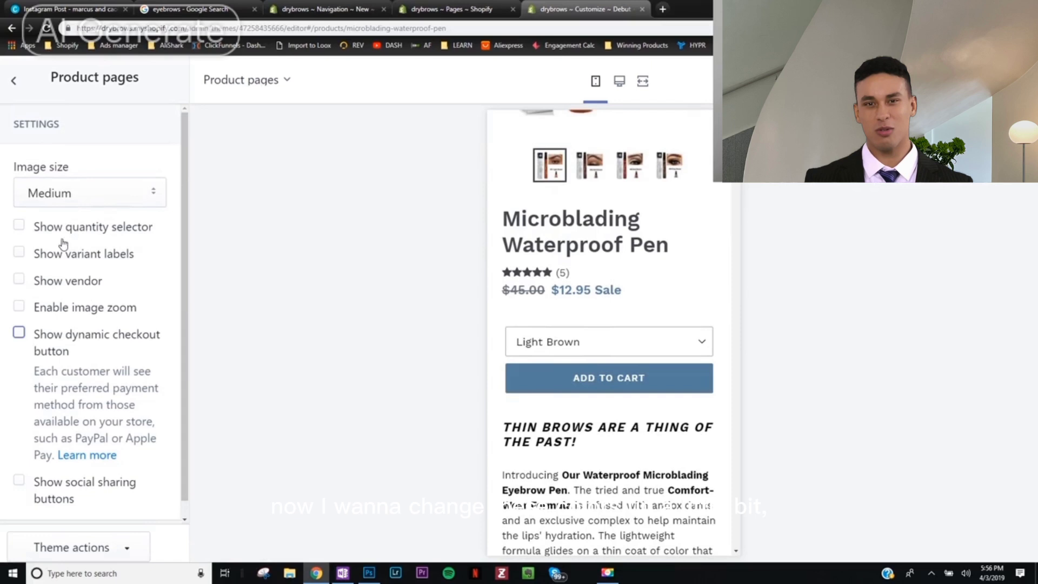
{"action": "left_click", "coordinate": [14, 81]}
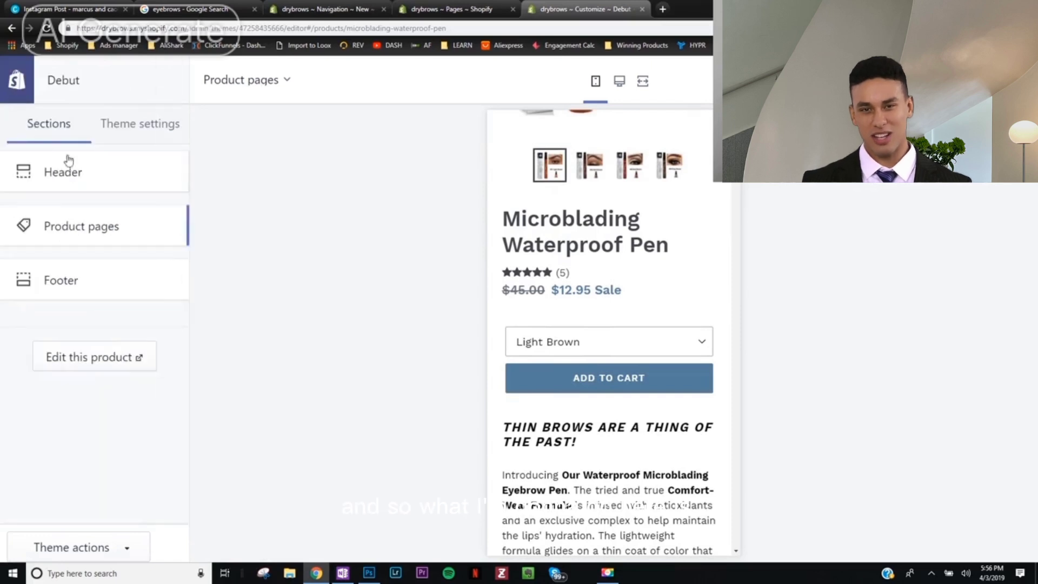
{"action": "left_click", "coordinate": [137, 129]}
{"action": "left_click", "coordinate": [103, 180]}
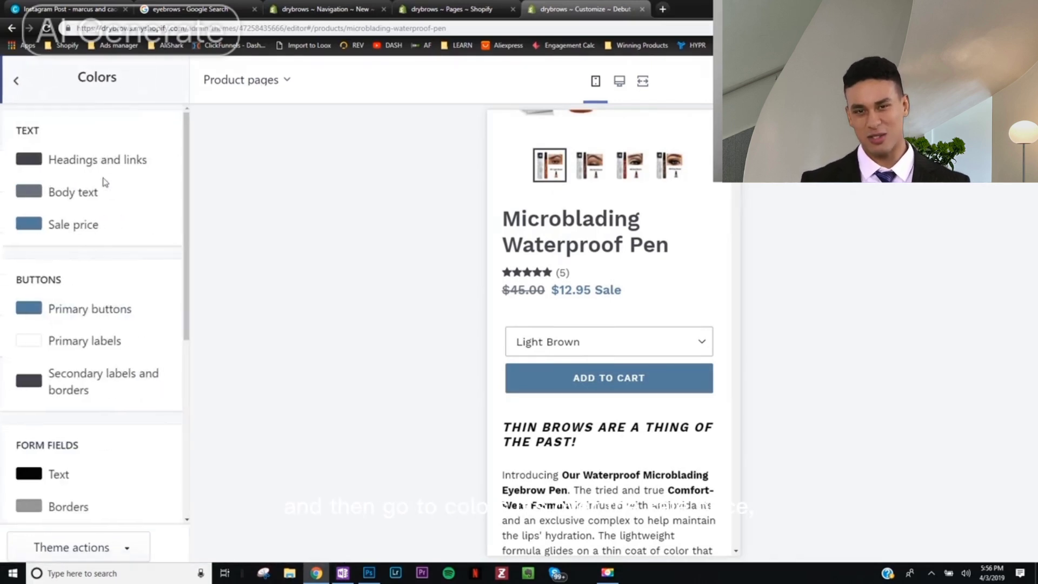
{"action": "left_click", "coordinate": [27, 227]}
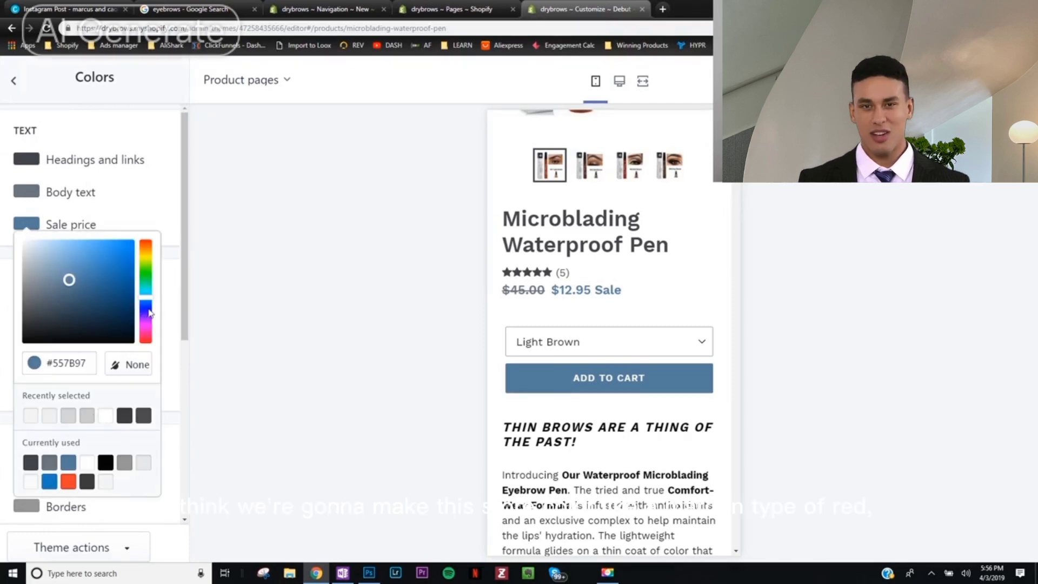
{"action": "left_click_drag", "start_coordinate": [147, 311], "coordinate": [149, 244]}
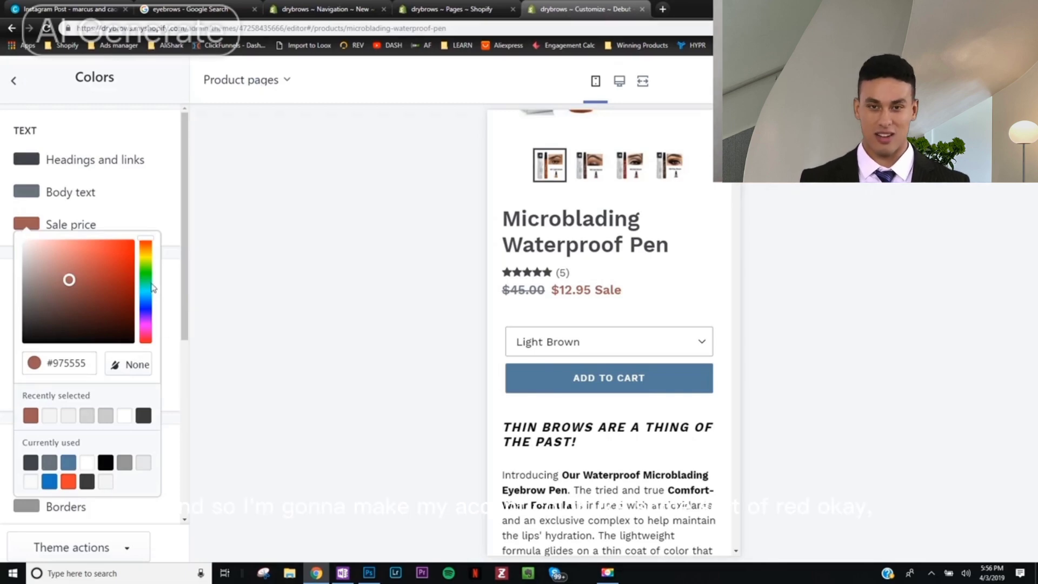
Change the theme's sale price color to a lighter coral red and check it on the product page price
{"action": "left_click_drag", "start_coordinate": [105, 279], "coordinate": [88, 248]}
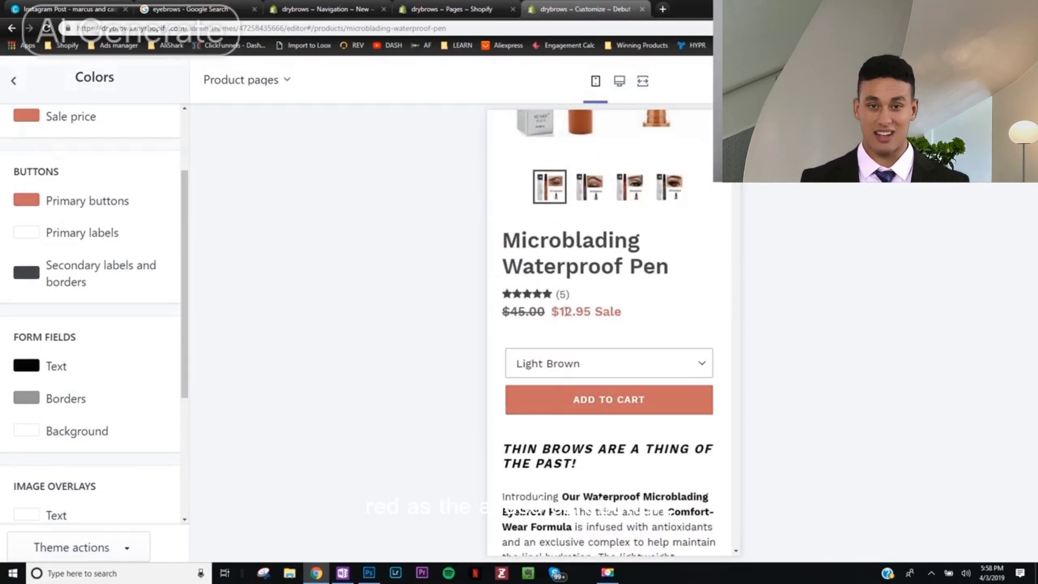
{"action": "left_click_drag", "start_coordinate": [564, 311], "coordinate": [595, 313]}
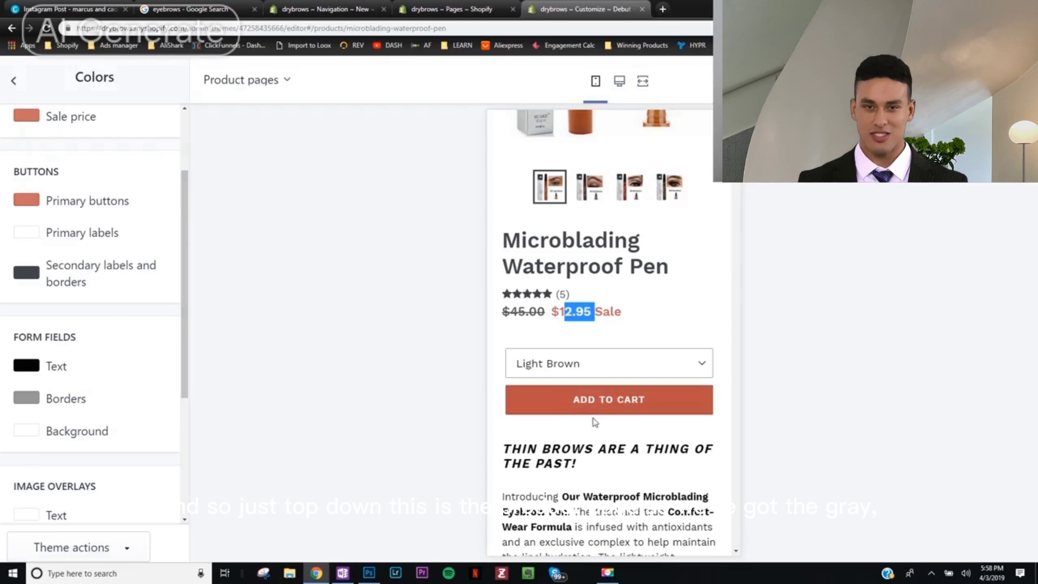
Review the product page in the mobile preview, including the images, price, add to cart button, description, guarantee and customer reviews
{"action": "scroll", "coordinate": [594, 422], "scroll_direction": "up", "scroll_amount": 5}
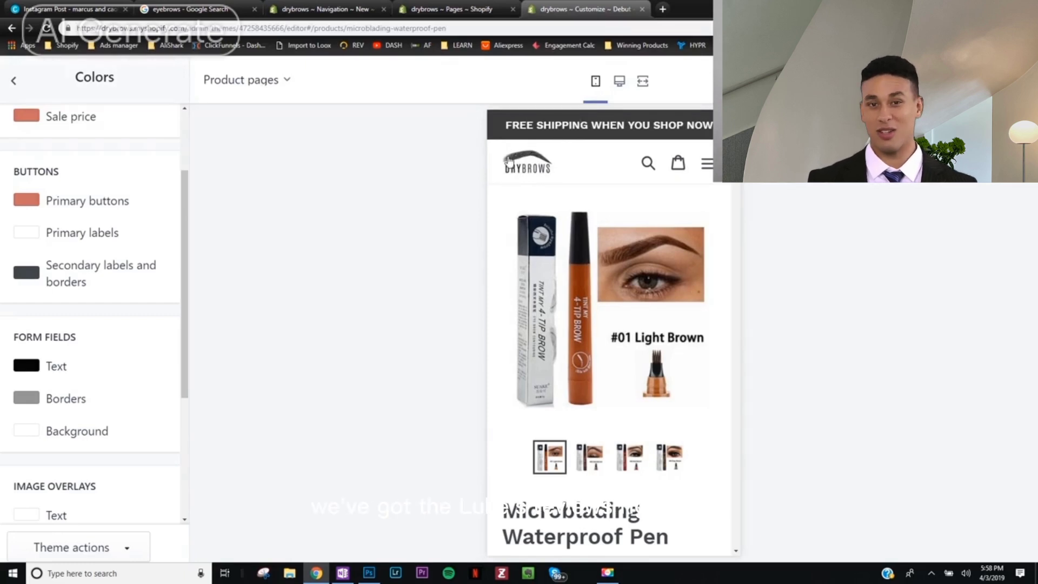
{"action": "scroll", "coordinate": [543, 171], "scroll_direction": "down", "scroll_amount": 5}
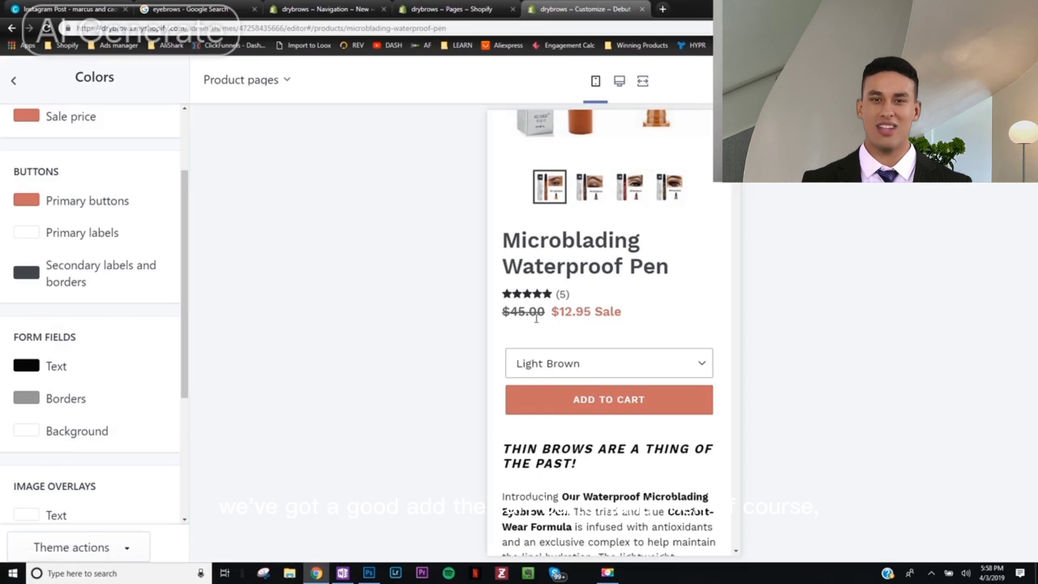
{"action": "scroll", "coordinate": [610, 310], "scroll_direction": "down", "scroll_amount": 4}
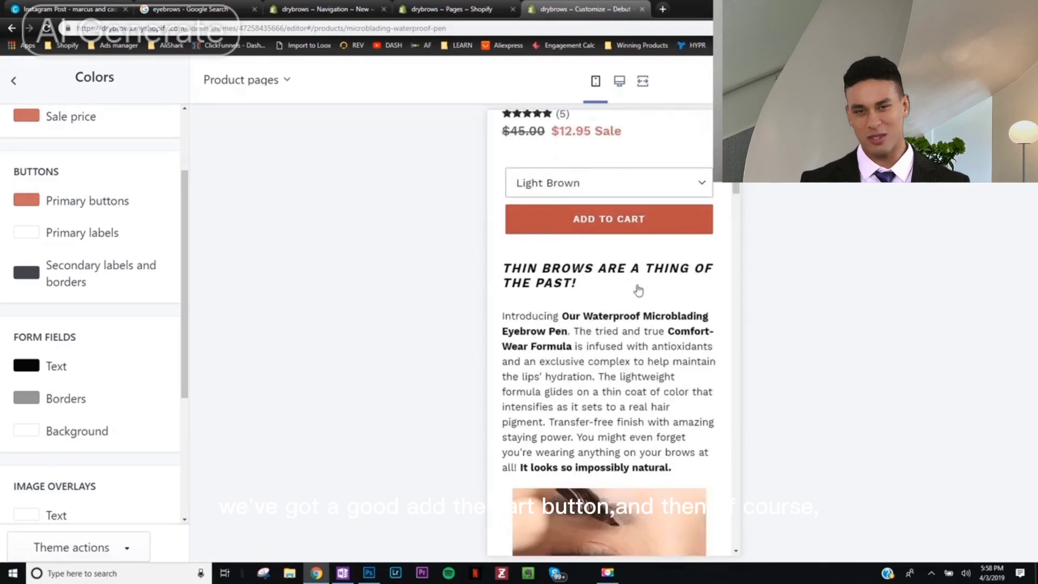
{"action": "scroll", "coordinate": [538, 284], "scroll_direction": "down", "scroll_amount": 15}
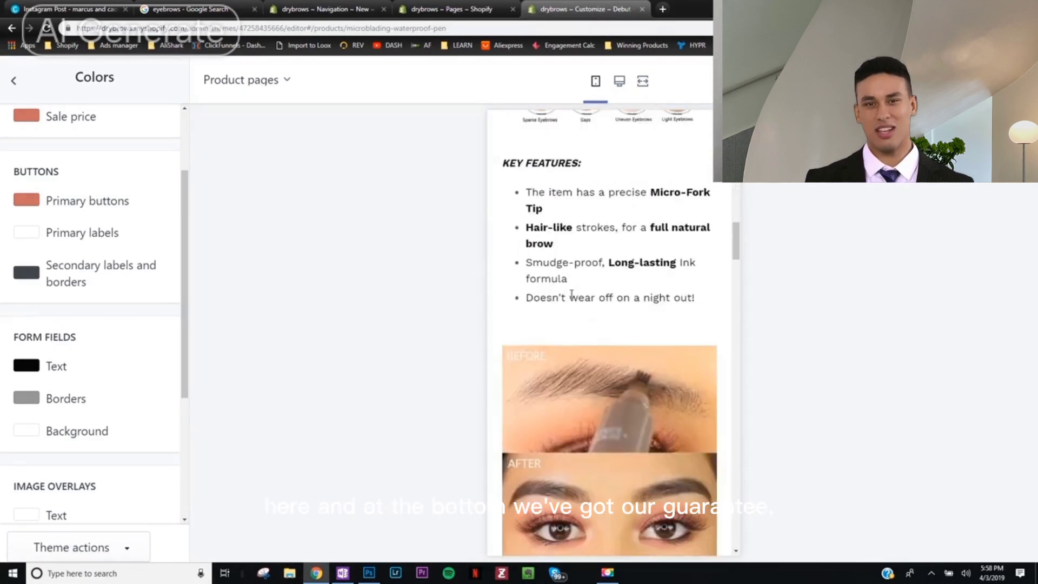
{"action": "scroll", "coordinate": [572, 297], "scroll_direction": "down", "scroll_amount": 10}
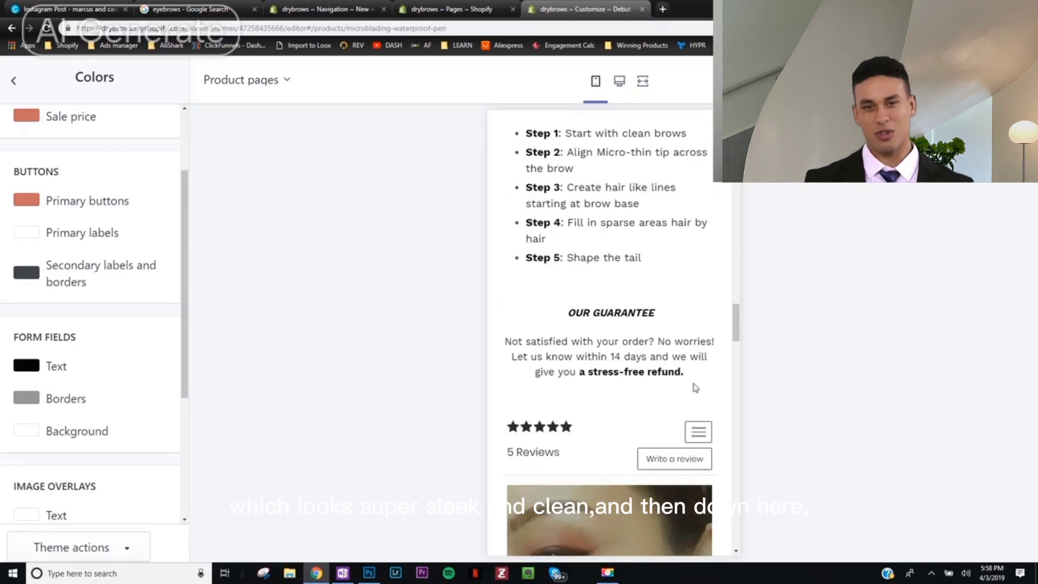
{"action": "scroll", "coordinate": [578, 325], "scroll_direction": "down", "scroll_amount": 4}
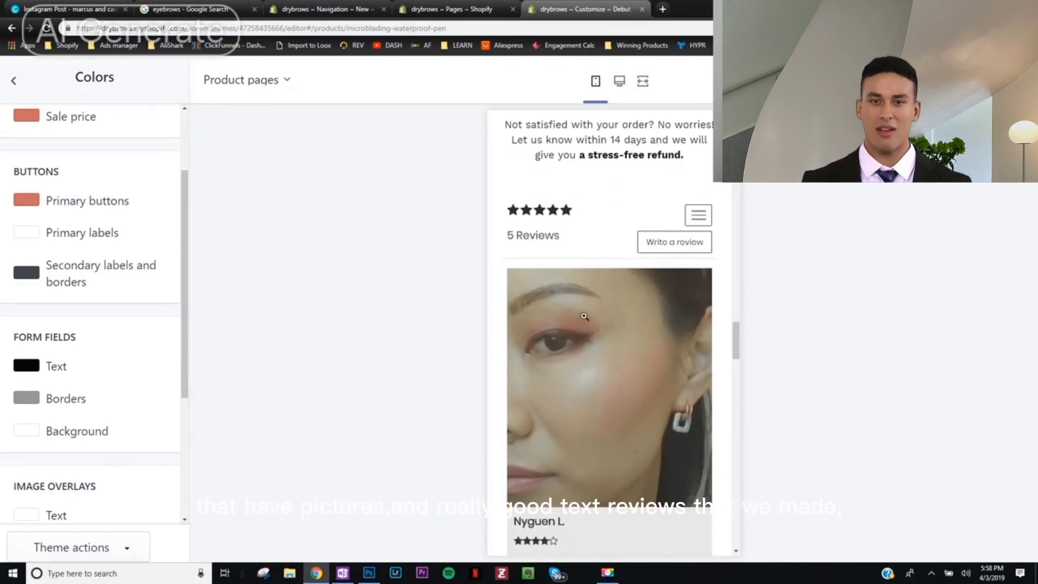
{"action": "scroll", "coordinate": [595, 335], "scroll_direction": "down", "scroll_amount": 4}
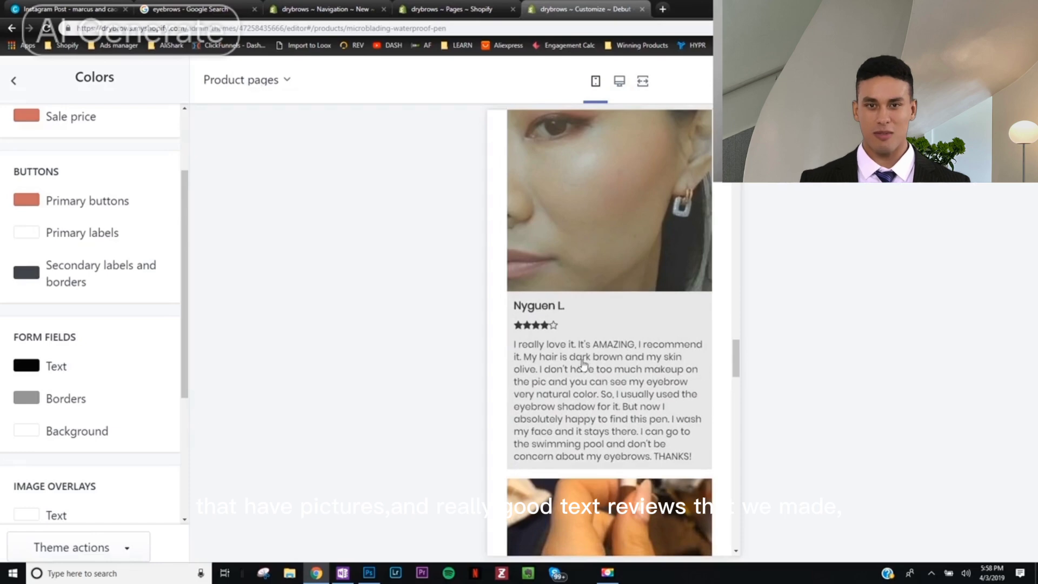
{"action": "scroll", "coordinate": [583, 365], "scroll_direction": "down", "scroll_amount": 16}
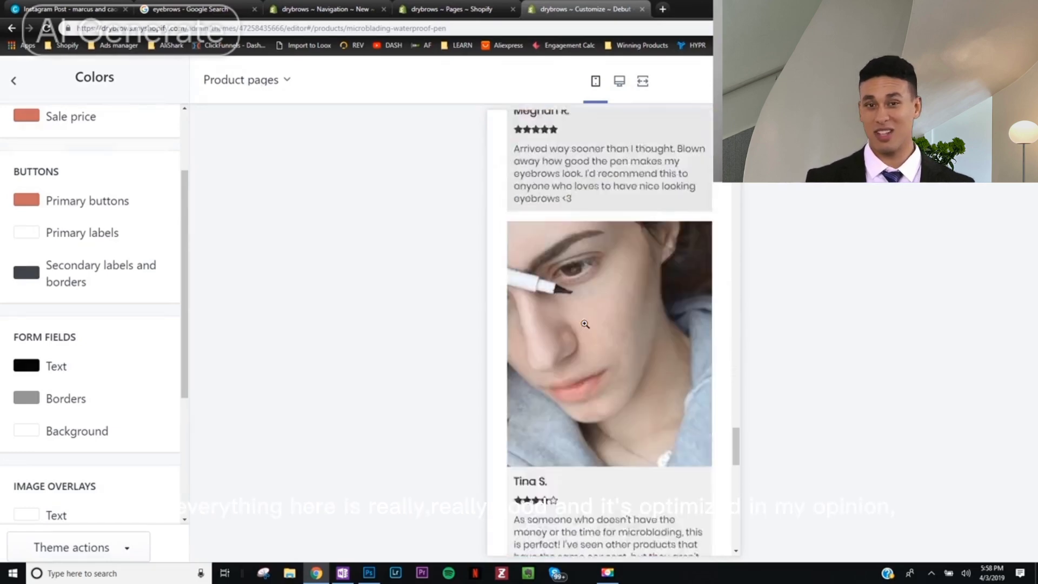
{"action": "scroll", "coordinate": [595, 313], "scroll_direction": "up", "scroll_amount": 20}
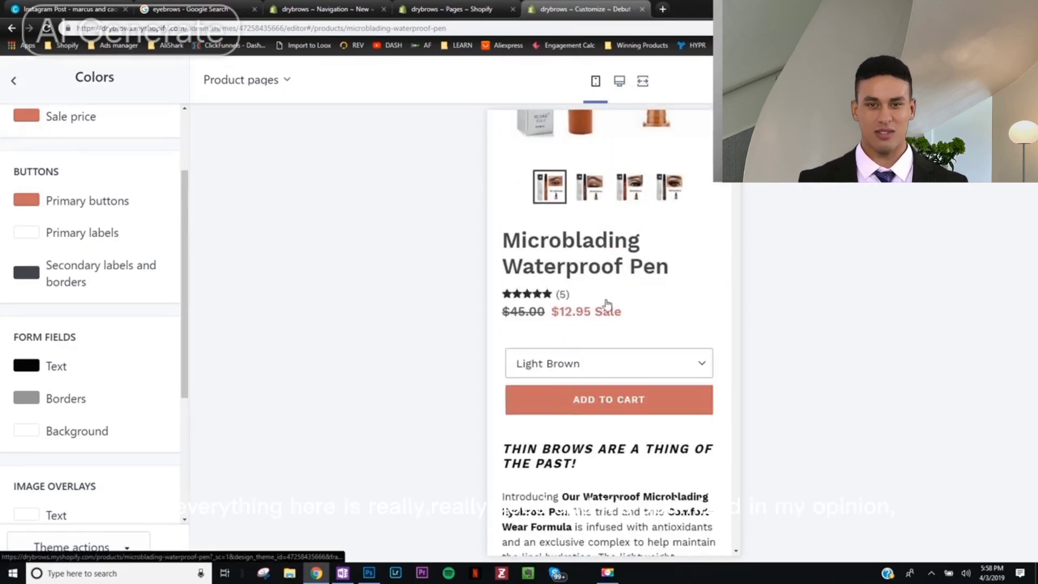
{"action": "scroll", "coordinate": [608, 376], "scroll_direction": "down", "scroll_amount": 1}
{"action": "scroll", "coordinate": [601, 362], "scroll_direction": "down", "scroll_amount": 1}
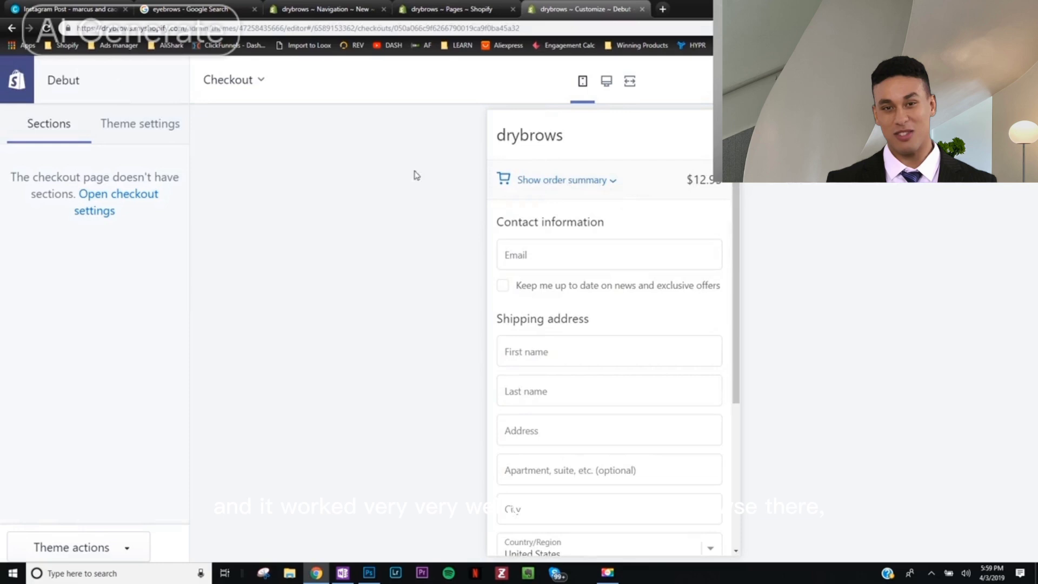
Open the theme's checkout settings and set the DRYBROWS logo as the custom logo image
{"action": "left_click", "coordinate": [120, 131]}
{"action": "left_click", "coordinate": [65, 132]}
{"action": "left_click", "coordinate": [114, 203]}
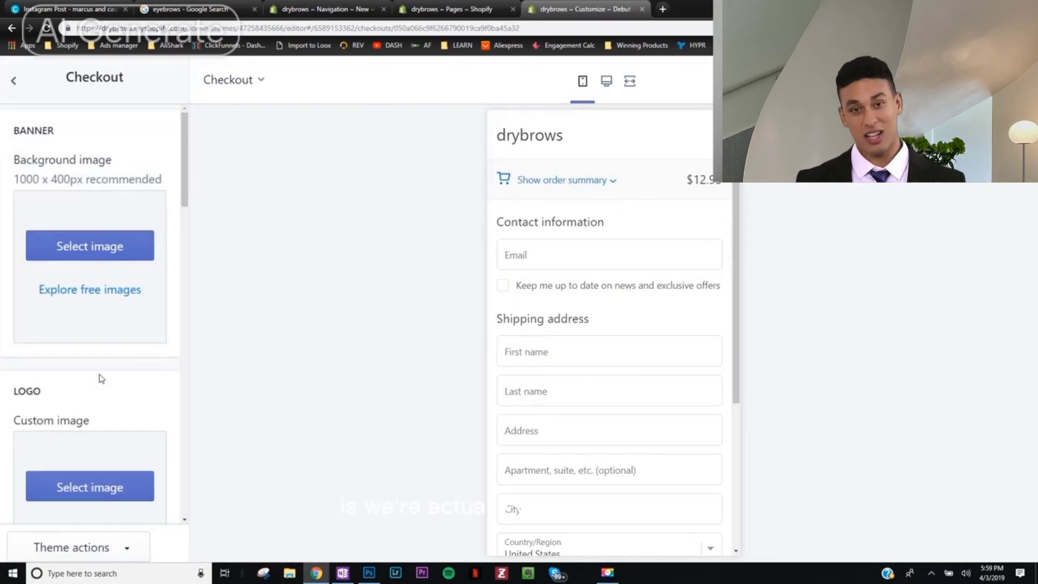
{"action": "scroll", "coordinate": [100, 375], "scroll_direction": "down", "scroll_amount": 4}
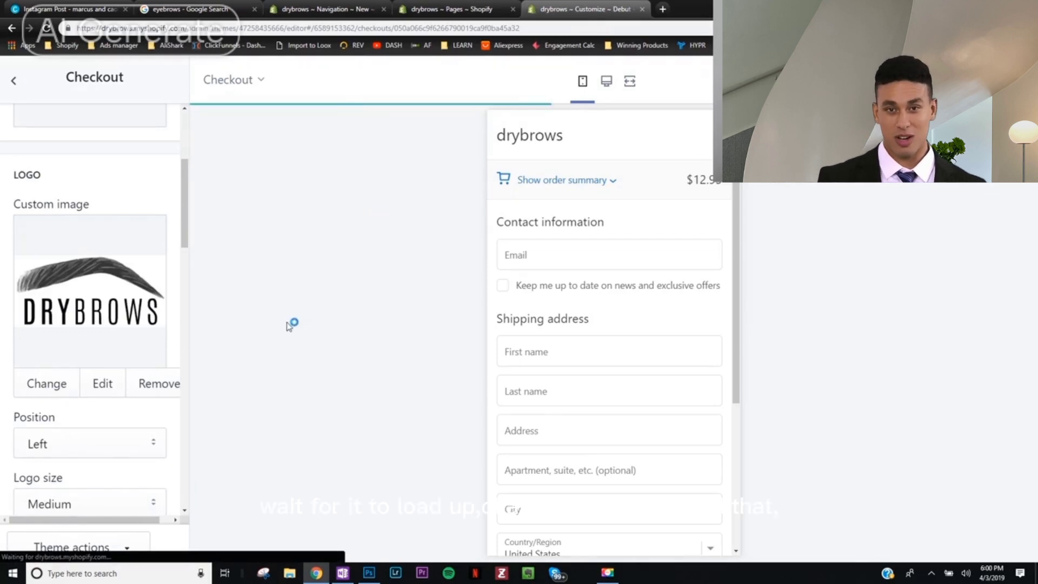
Set the position of the checkout logo to Center
{"action": "scroll", "coordinate": [76, 382], "scroll_direction": "down", "scroll_amount": 2}
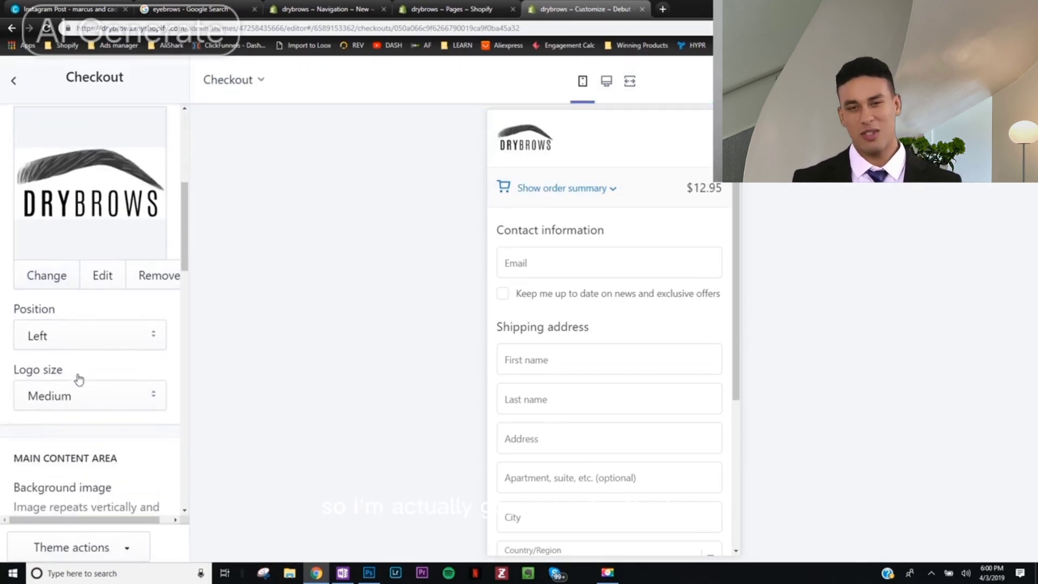
{"action": "left_click", "coordinate": [76, 344]}
{"action": "left_click", "coordinate": [79, 383]}
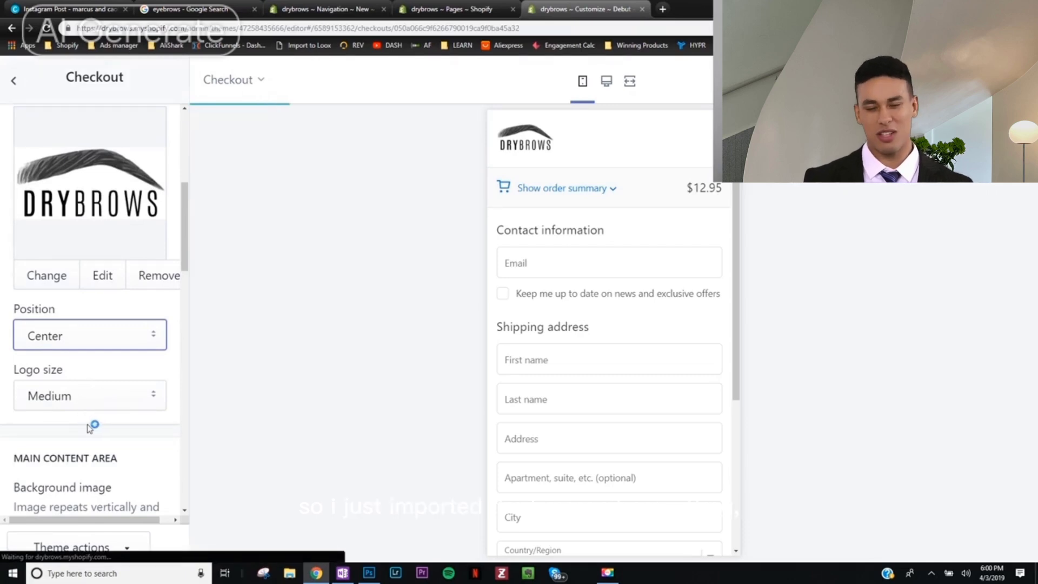
{"action": "scroll", "coordinate": [157, 363], "scroll_direction": "up", "scroll_amount": 2}
{"action": "scroll", "coordinate": [157, 363], "scroll_direction": "down", "scroll_amount": 1}
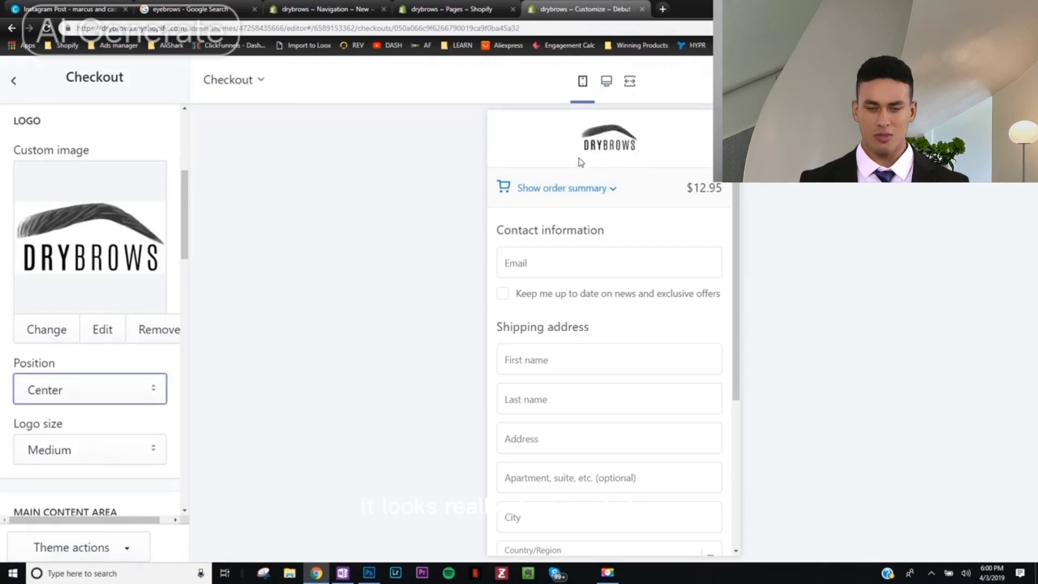
Set the checkout accent color to #C46262
{"action": "scroll", "coordinate": [603, 173], "scroll_direction": "down", "scroll_amount": 4}
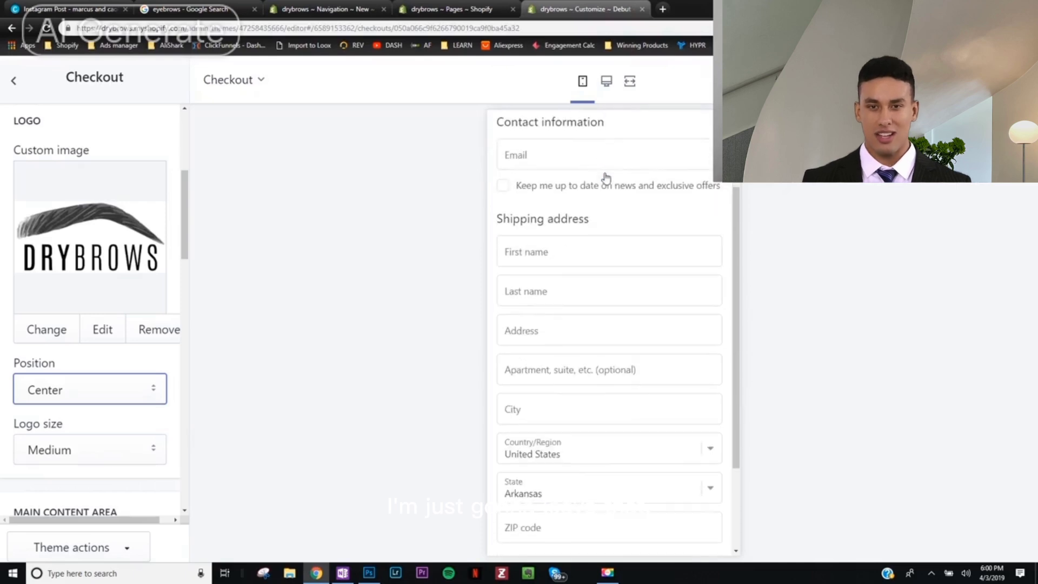
{"action": "scroll", "coordinate": [29, 322], "scroll_direction": "down", "scroll_amount": 10}
{"action": "left_click", "coordinate": [26, 306]}
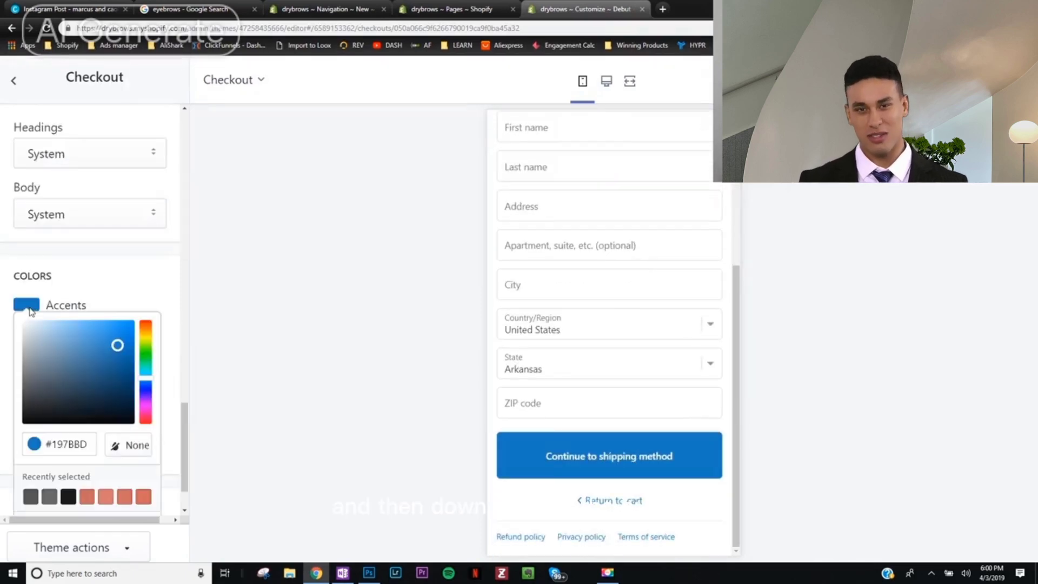
{"action": "left_click", "coordinate": [81, 444]}
{"action": "key", "text": "ctrl+a"}
{"action": "key", "text": "ctrl+v"}
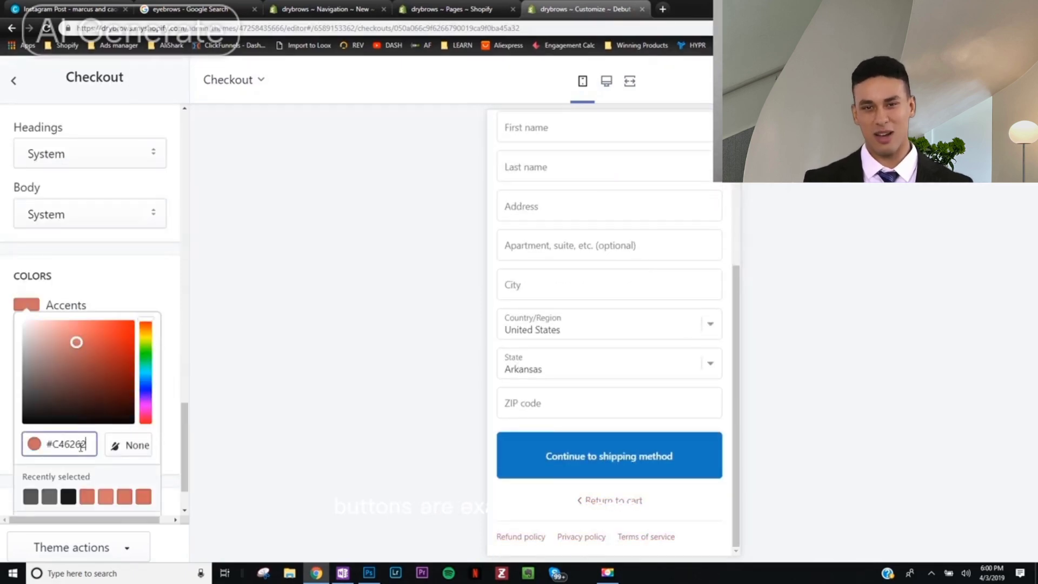
{"action": "left_click", "coordinate": [341, 386]}
Set the checkout button color to the same red, #C46262
{"action": "left_click", "coordinate": [26, 369]}
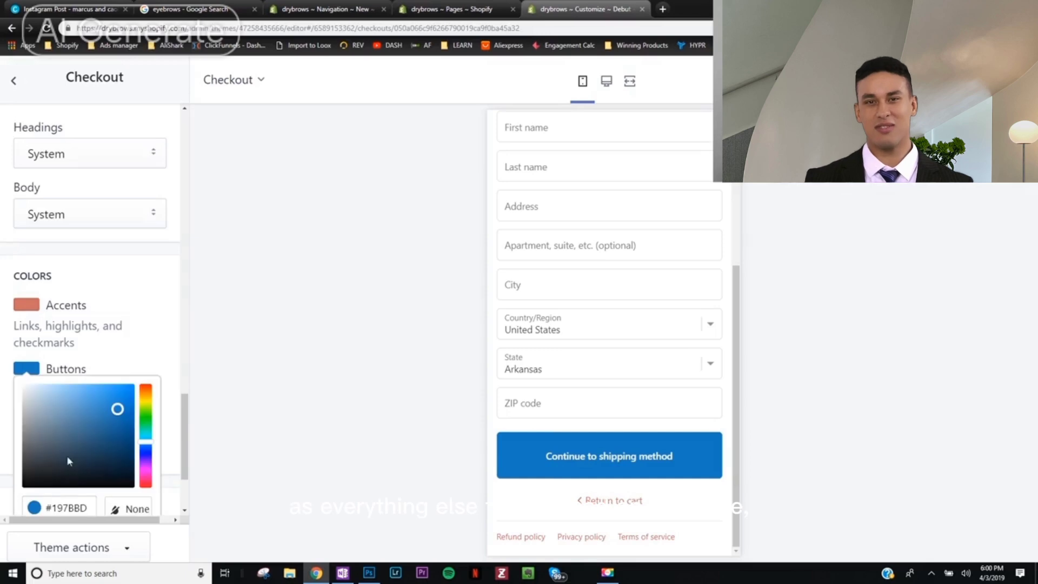
{"action": "left_click", "coordinate": [69, 498]}
{"action": "key", "text": "ctrl+a"}
{"action": "key", "text": "ctrl+v"}
{"action": "left_click", "coordinate": [327, 408]}
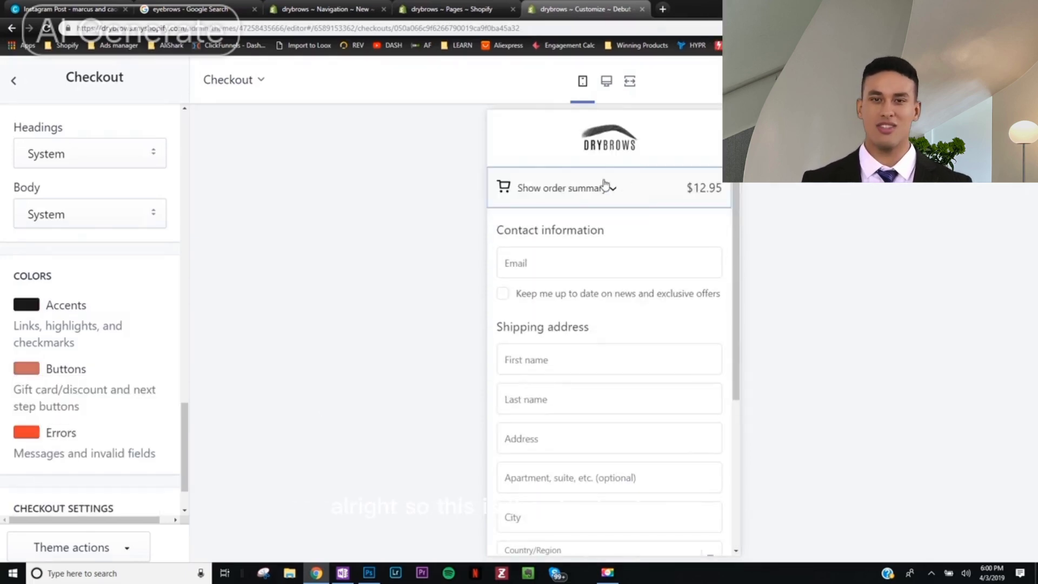
Review the checkout preview, return to the home page through the store logo and look over its product description, newsletter and footer
{"action": "scroll", "coordinate": [617, 209], "scroll_direction": "down", "scroll_amount": 5}
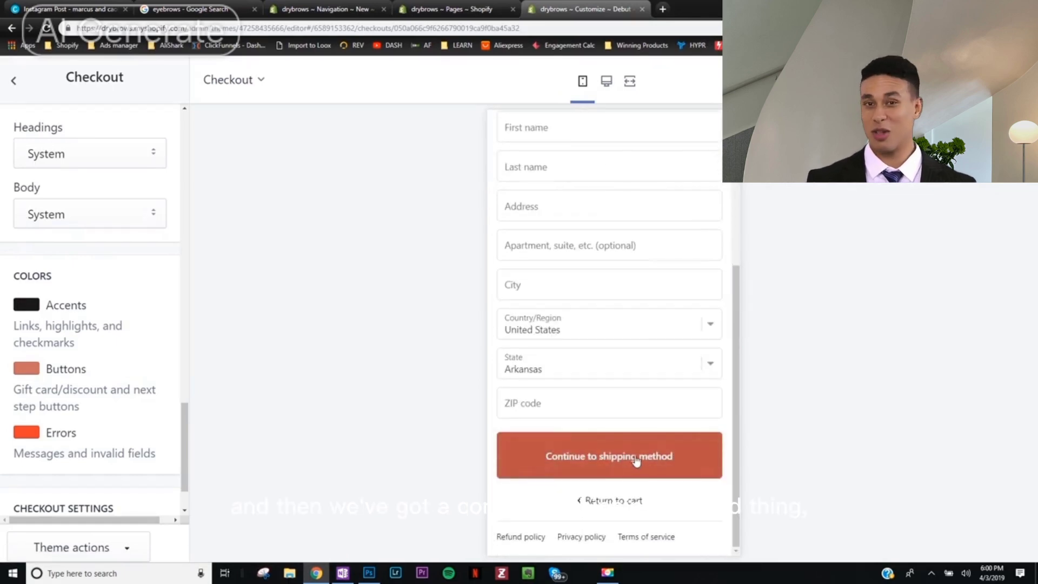
{"action": "scroll", "coordinate": [546, 352], "scroll_direction": "up", "scroll_amount": 4}
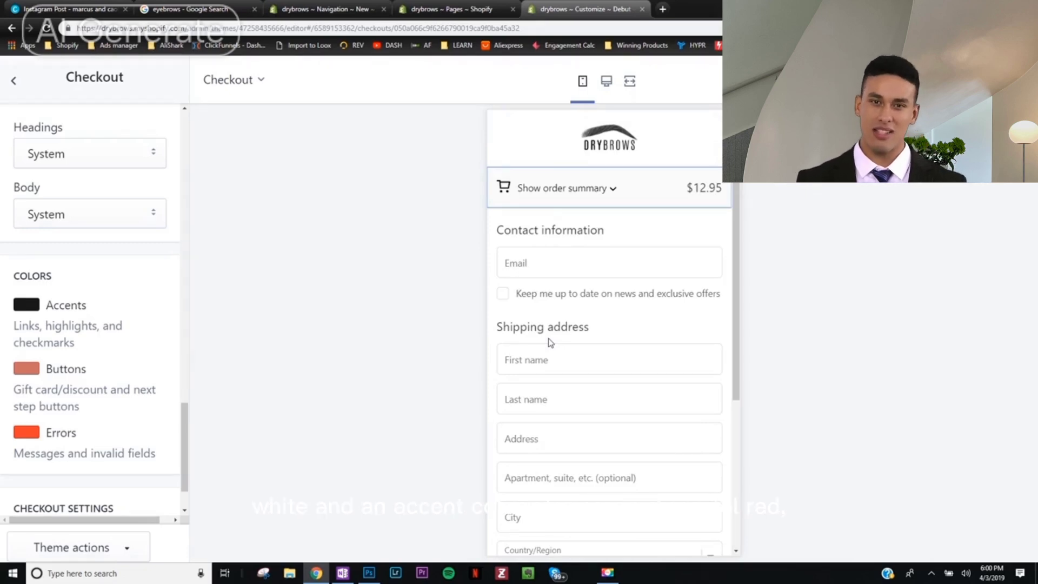
{"action": "left_click", "coordinate": [619, 152]}
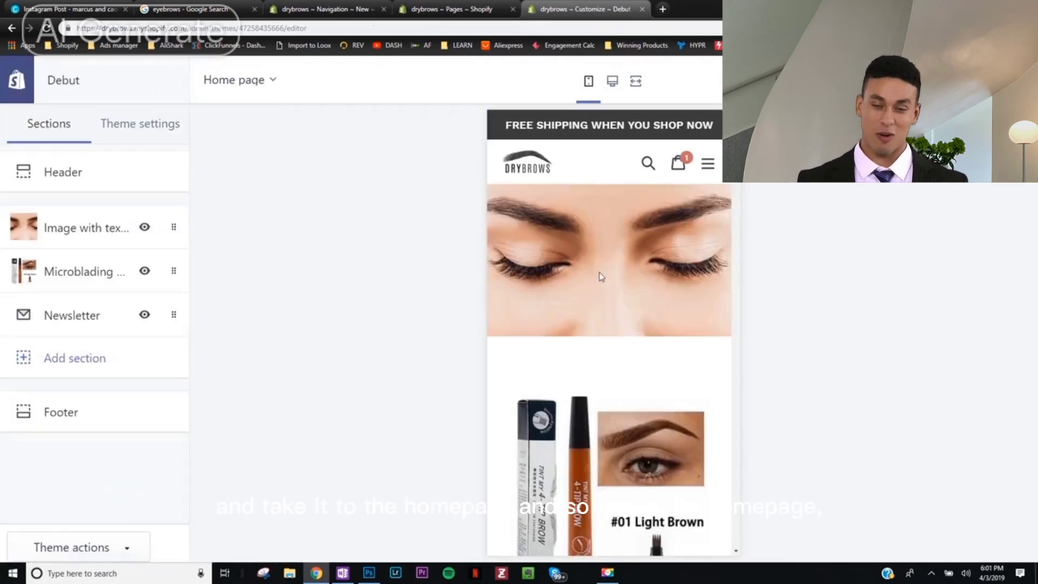
{"action": "scroll", "coordinate": [601, 277], "scroll_direction": "down", "scroll_amount": 20}
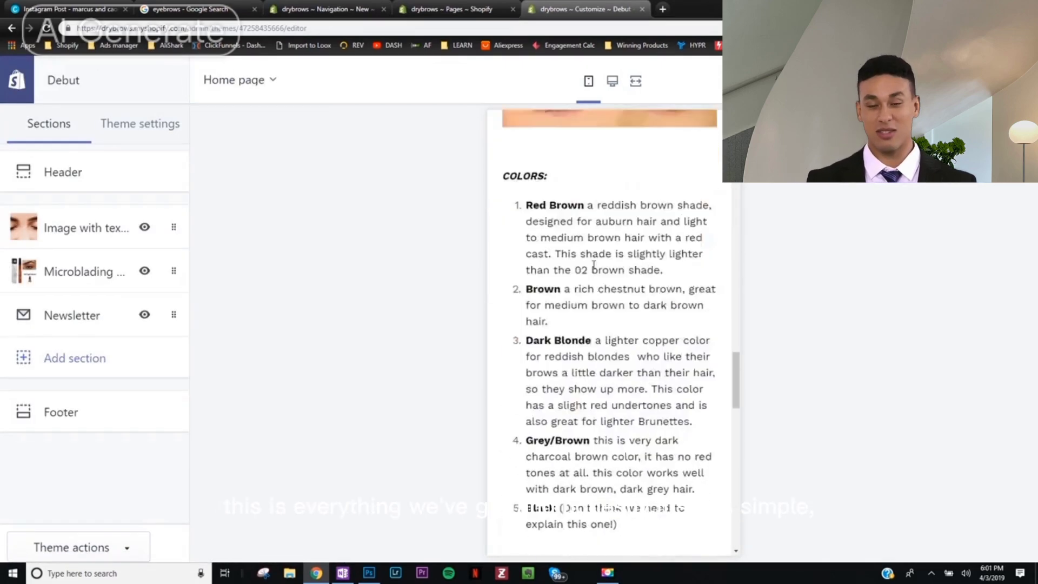
{"action": "scroll", "coordinate": [593, 265], "scroll_direction": "down", "scroll_amount": 15}
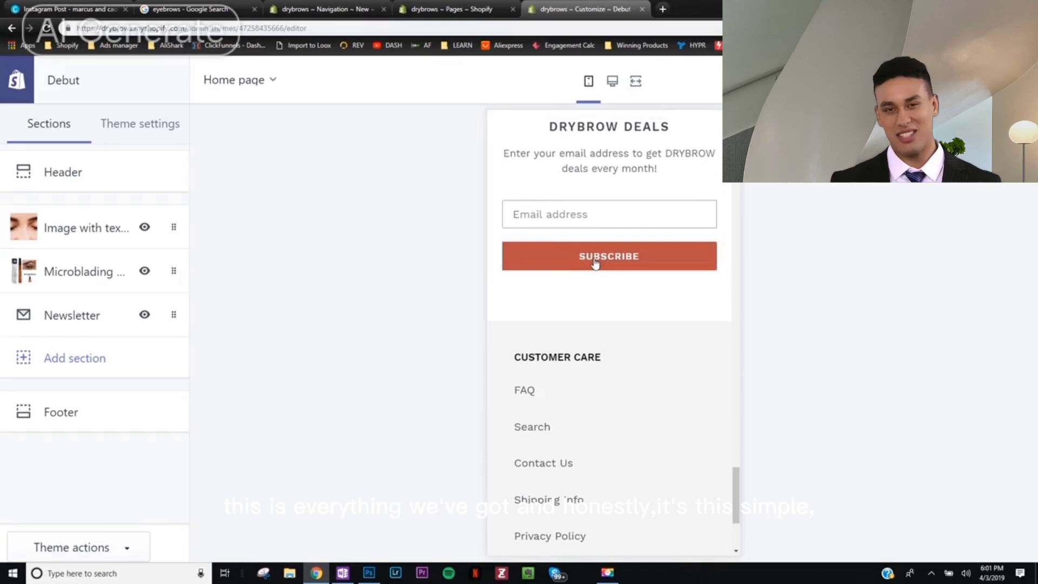
{"action": "scroll", "coordinate": [595, 263], "scroll_direction": "up", "scroll_amount": 12}
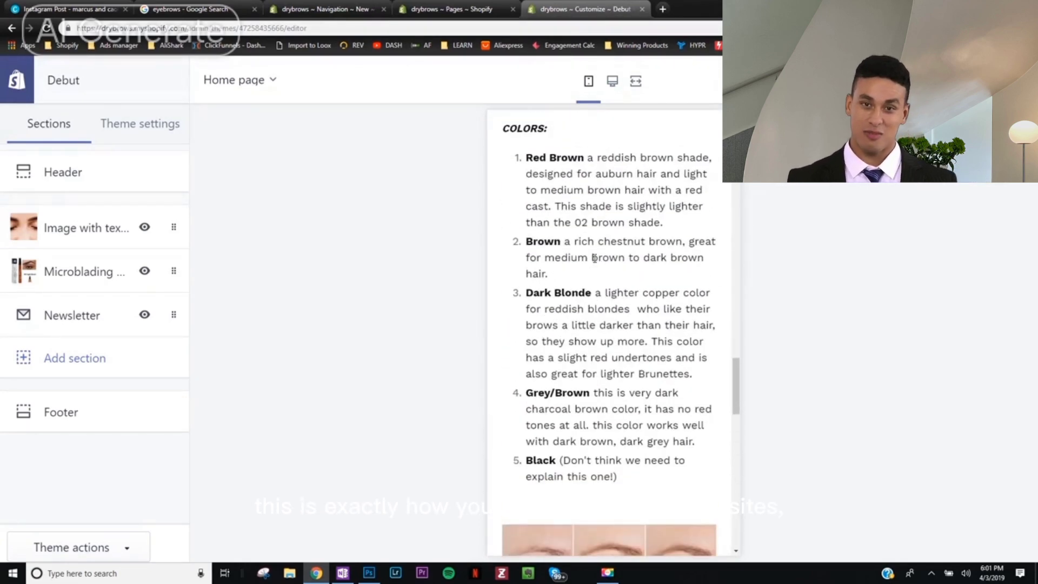